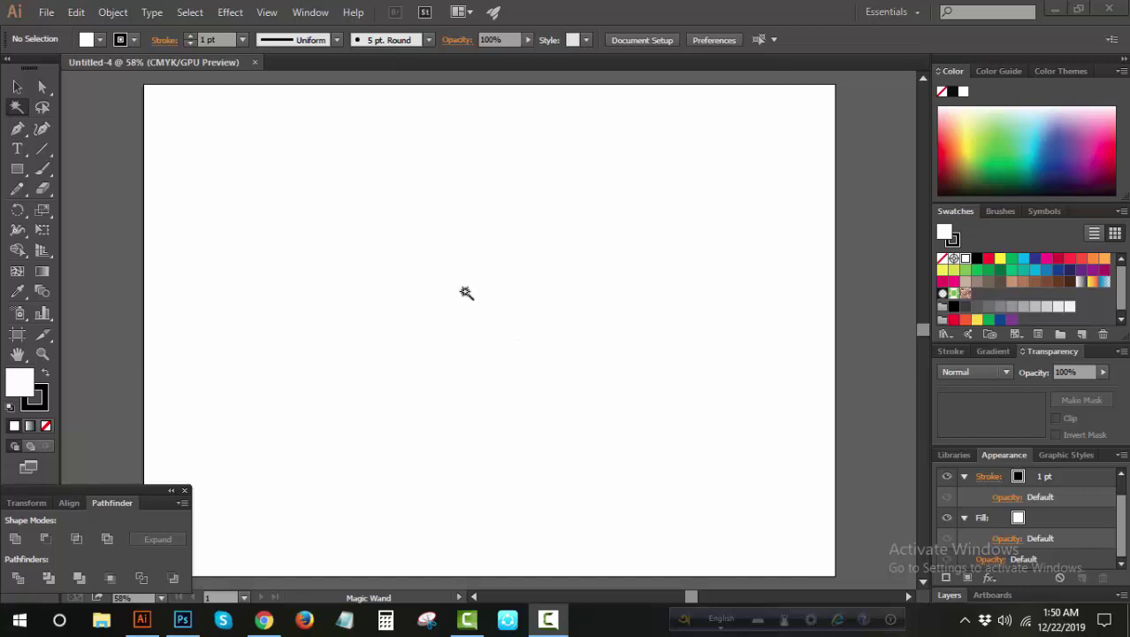
- Draw a circle about 389 pt wide near the centre of the artboard with the Ellipse Tool
click(18, 172)
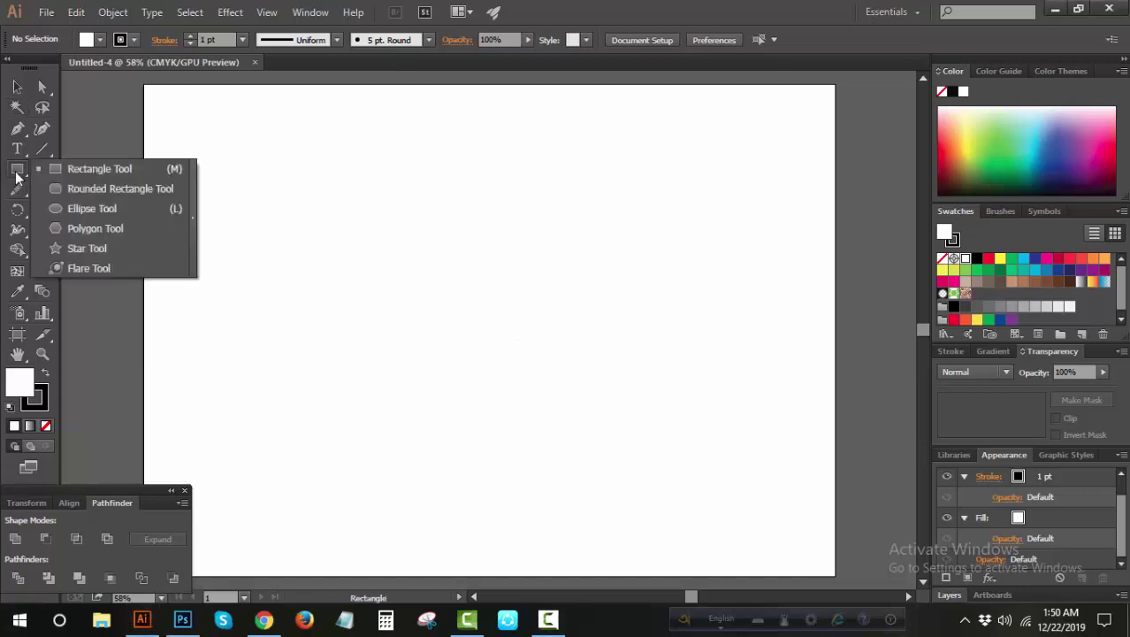
click(55, 209)
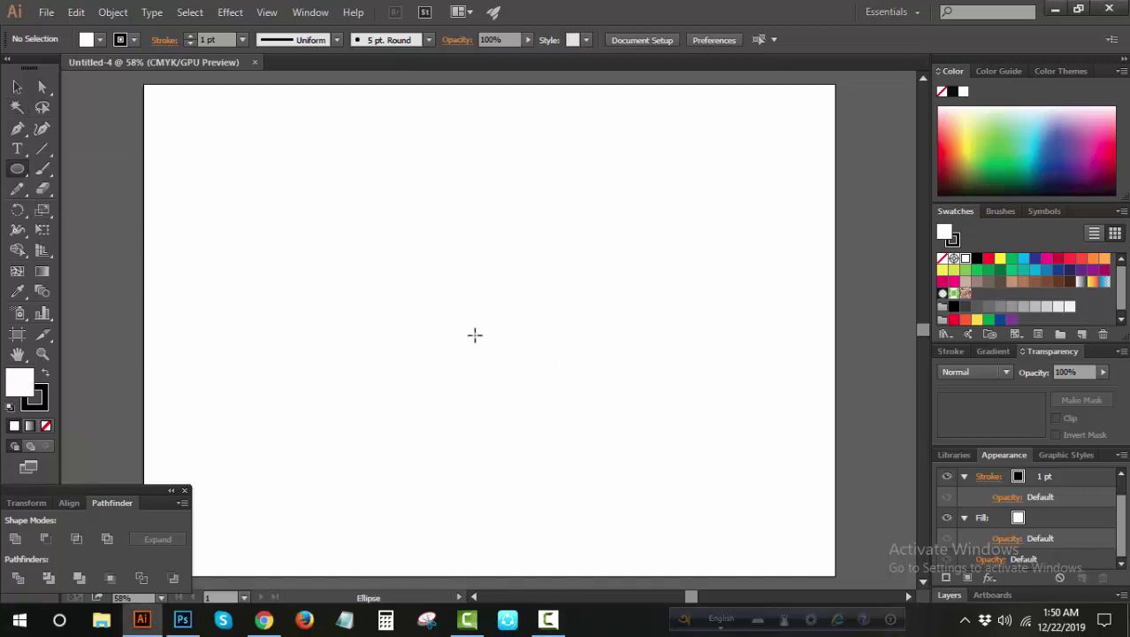
drag(499, 330, 550, 429)
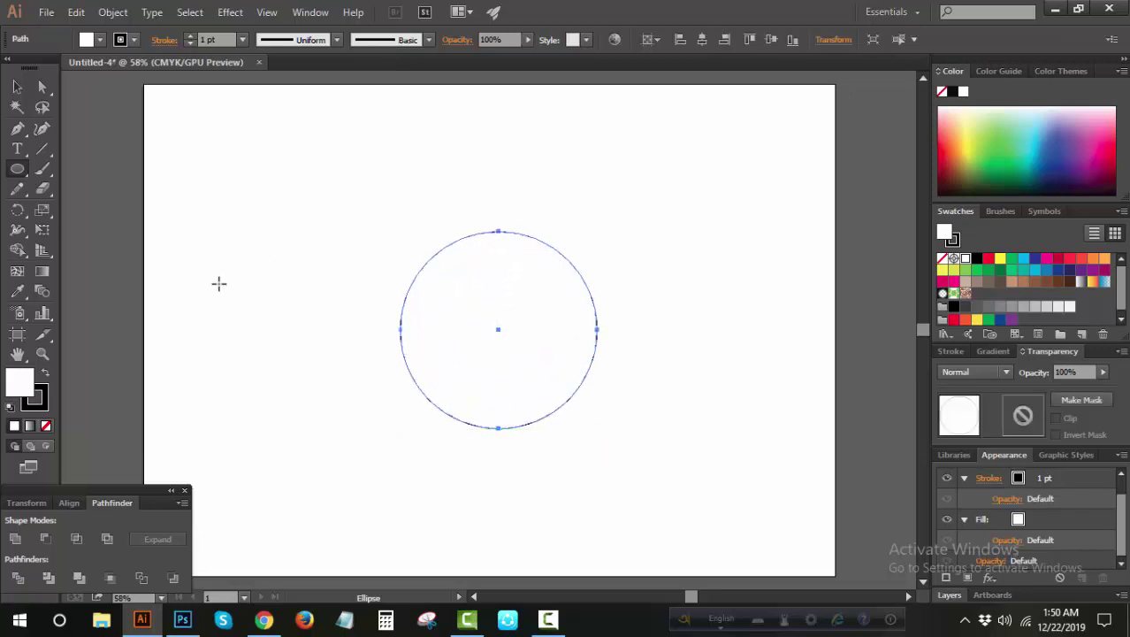
- Remove the circle's fill and thicken its black stroke to about 47 pt
click(46, 425)
click(44, 409)
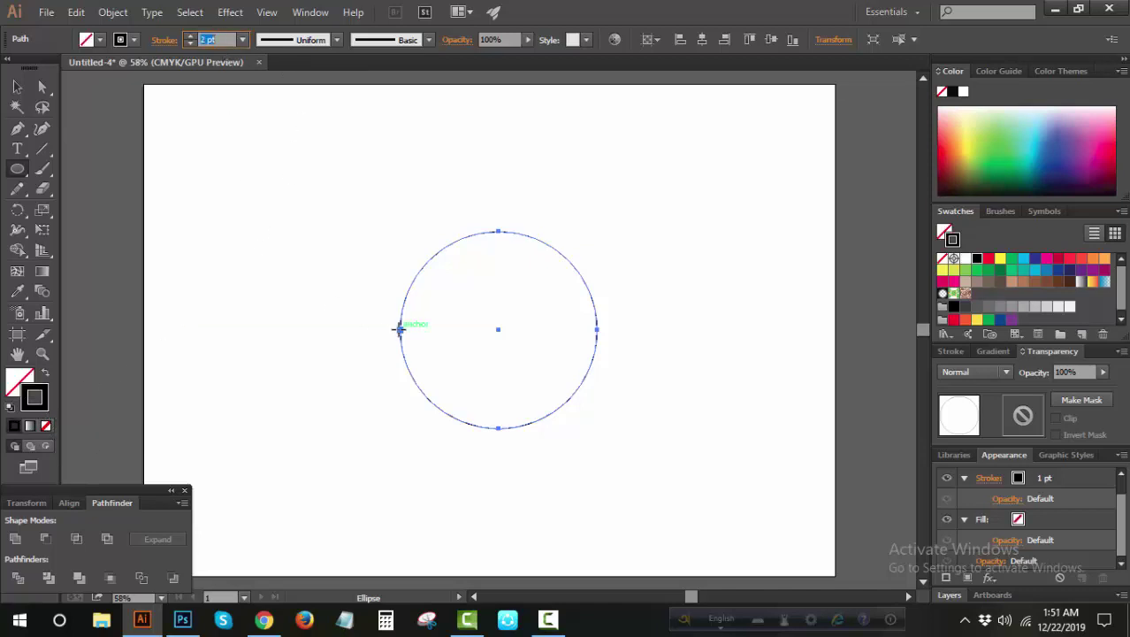
key(Up)
key(Up)
key(Up)
key(Up)
key(Up)
key(Up)
key(Up)
key(Up)
key(Up)
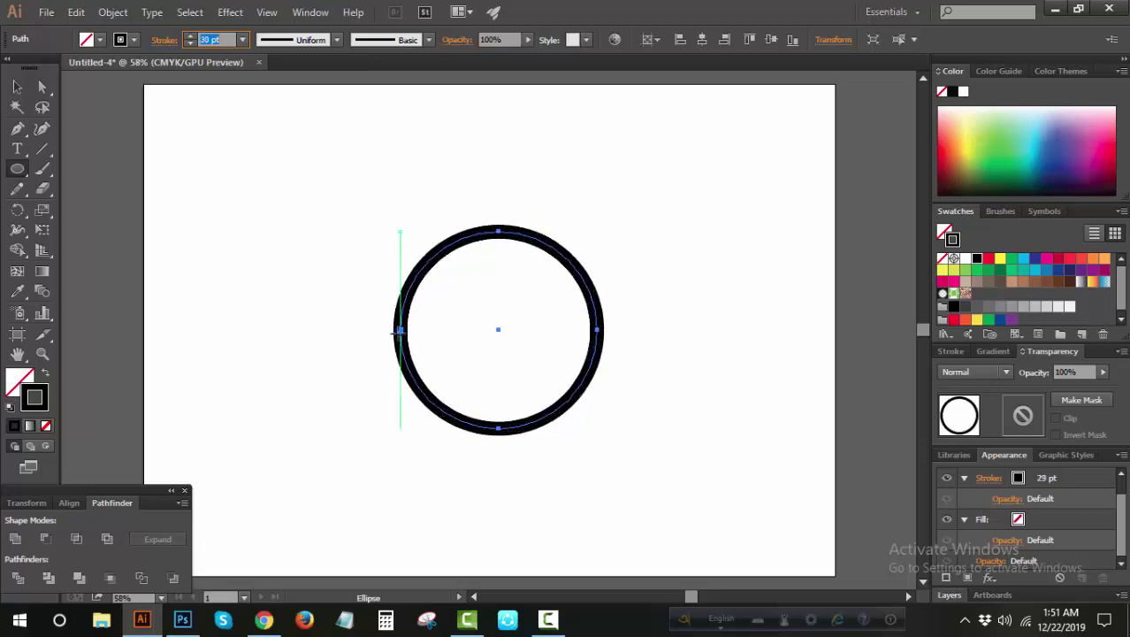
key(Up)
key(Up)
key(Up)
key(Up)
key(Up)
key(Up)
key(Up)
key(Up)
key(Up)
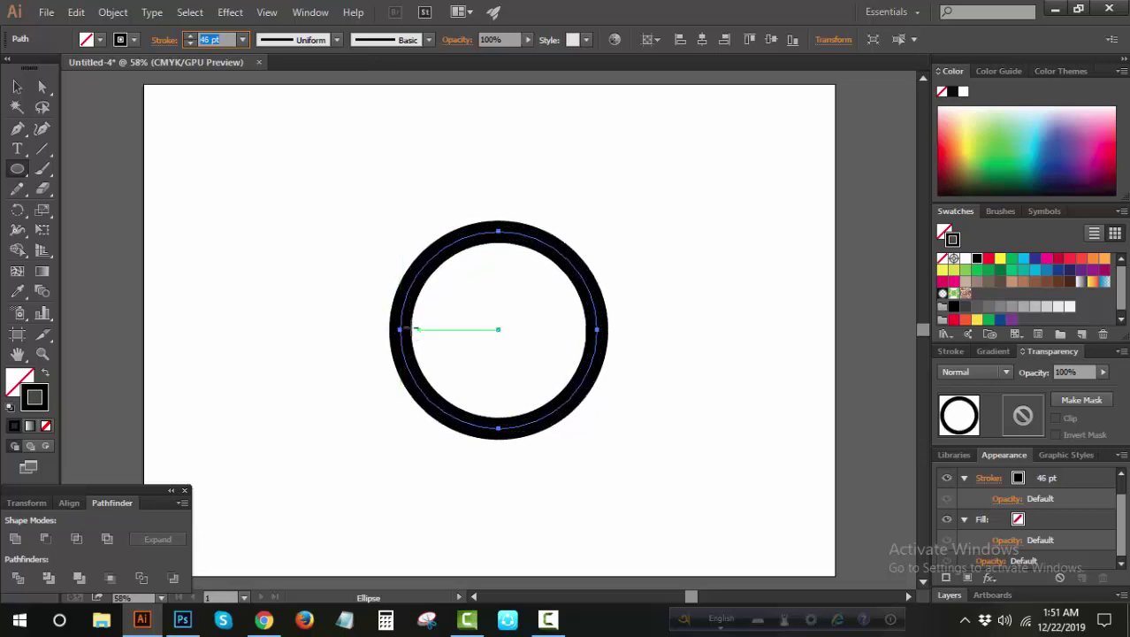
key(Up)
- Scale the ring down slightly to about 355 pt, then deselect it
click(17, 86)
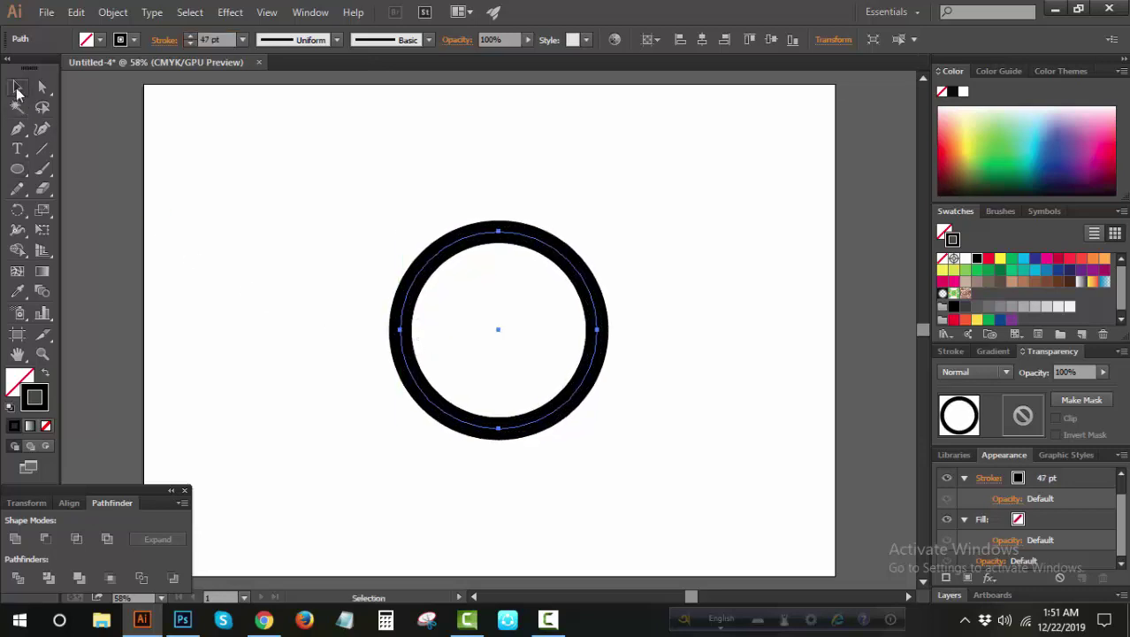
drag(599, 431, 580, 413)
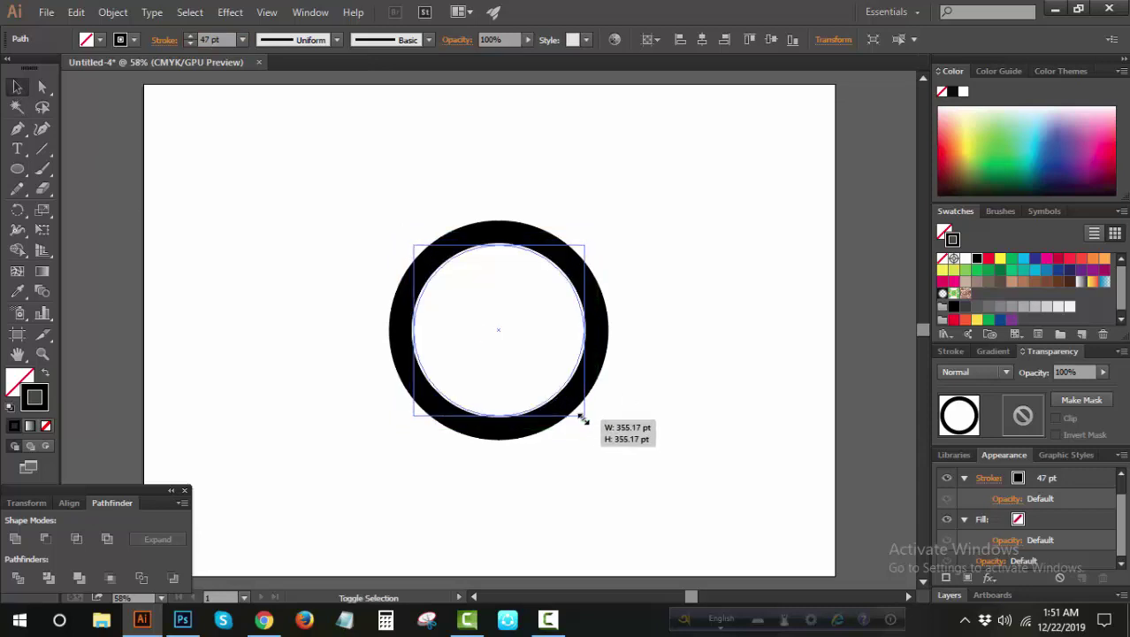
click(283, 237)
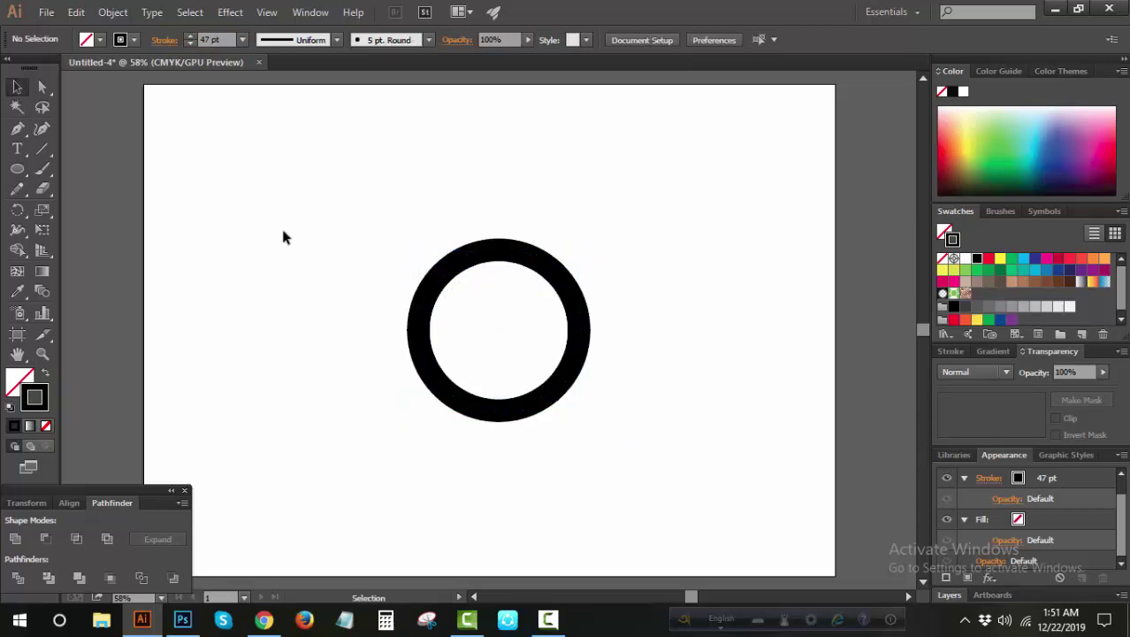
- Draw two offset vertical line bars through the ring, one taller than the other
click(41, 150)
drag(483, 321, 508, 458)
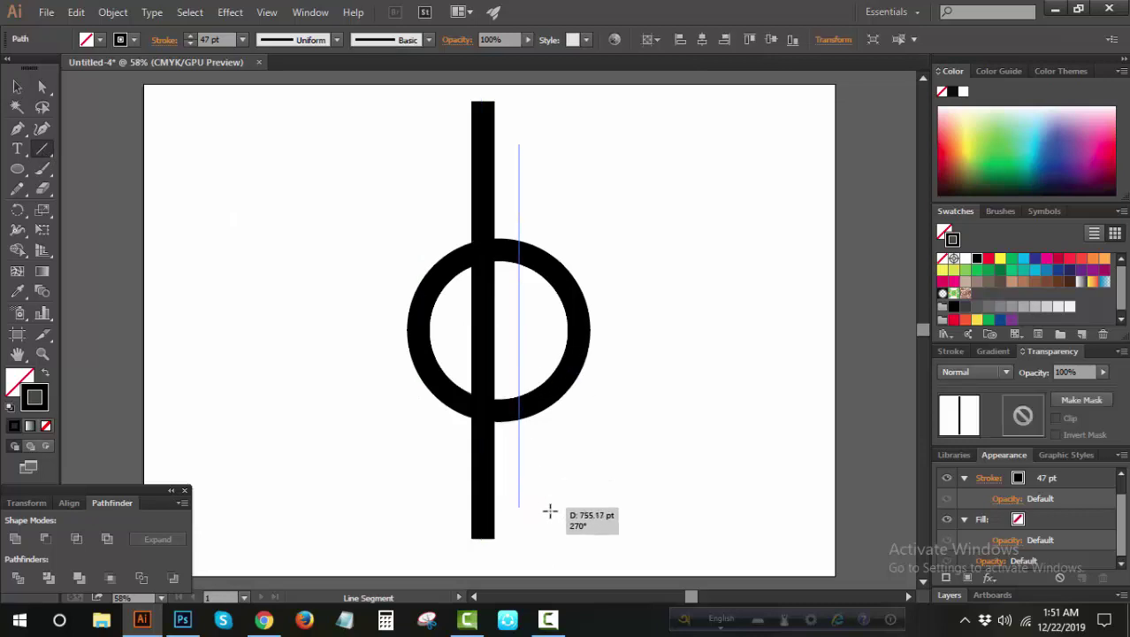
drag(520, 334, 547, 511)
- Select both vertical bars and group them together
click(16, 87)
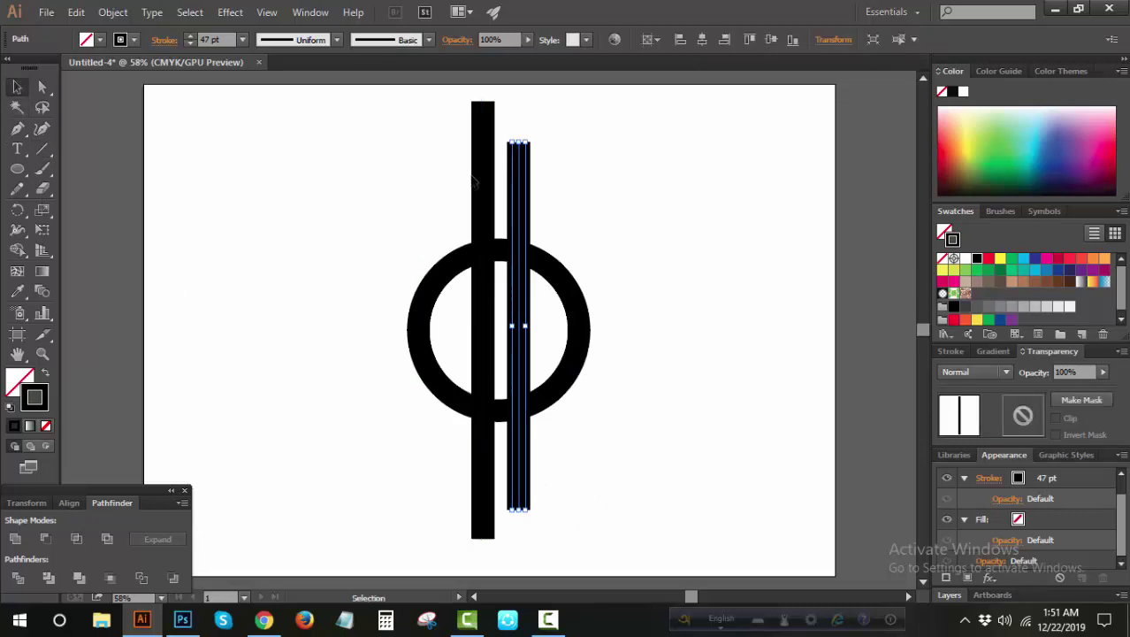
drag(621, 170, 528, 226)
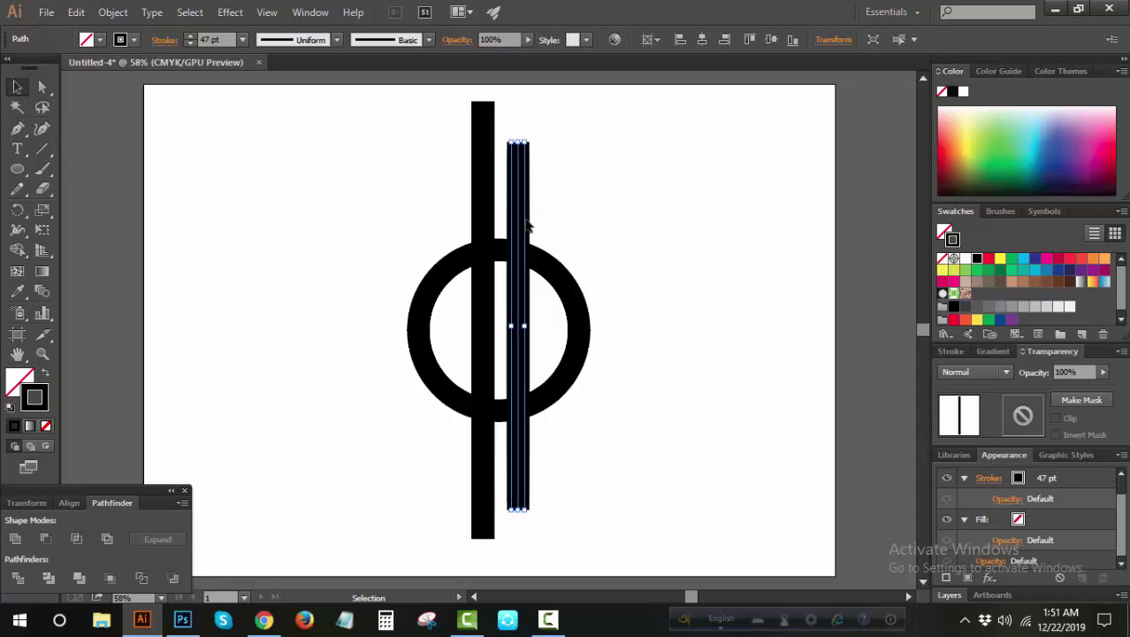
drag(545, 179, 464, 203)
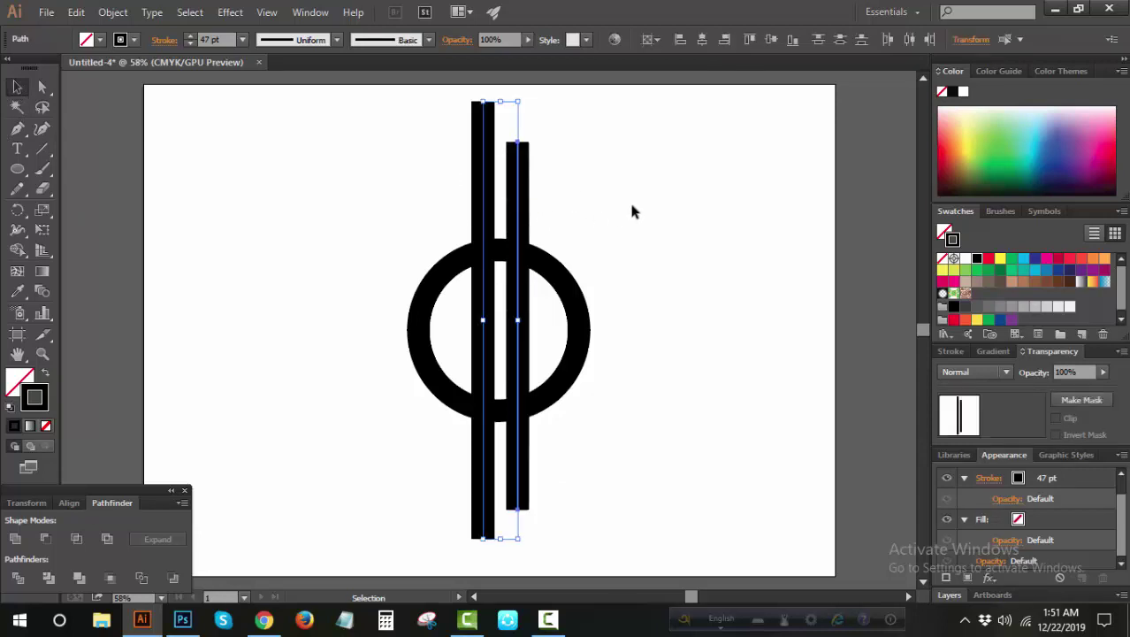
right_click(629, 202)
click(672, 281)
- Vertically centre the grouped bars on the ring, then deselect
drag(626, 232, 468, 354)
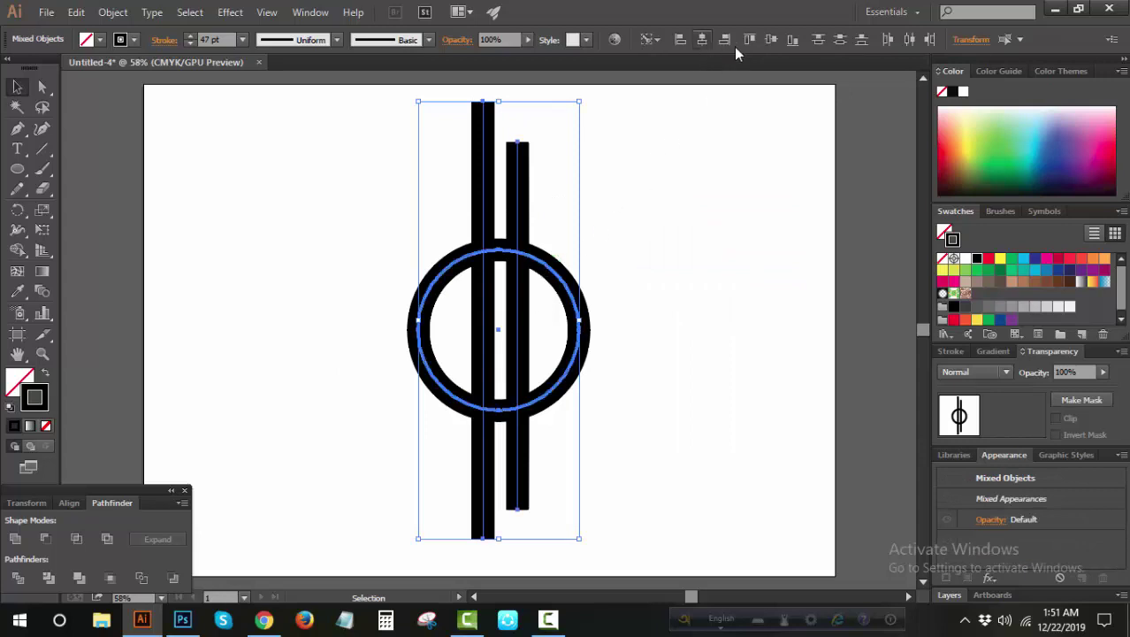
click(771, 39)
click(668, 252)
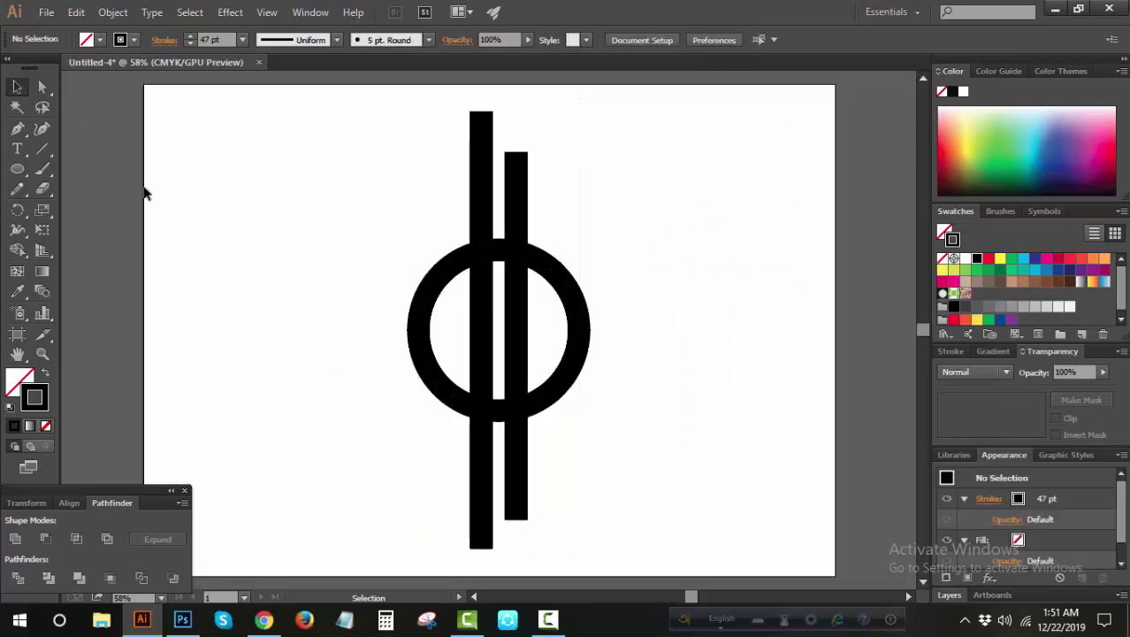
- Draw a horizontal line bar across the ring's centre
click(43, 150)
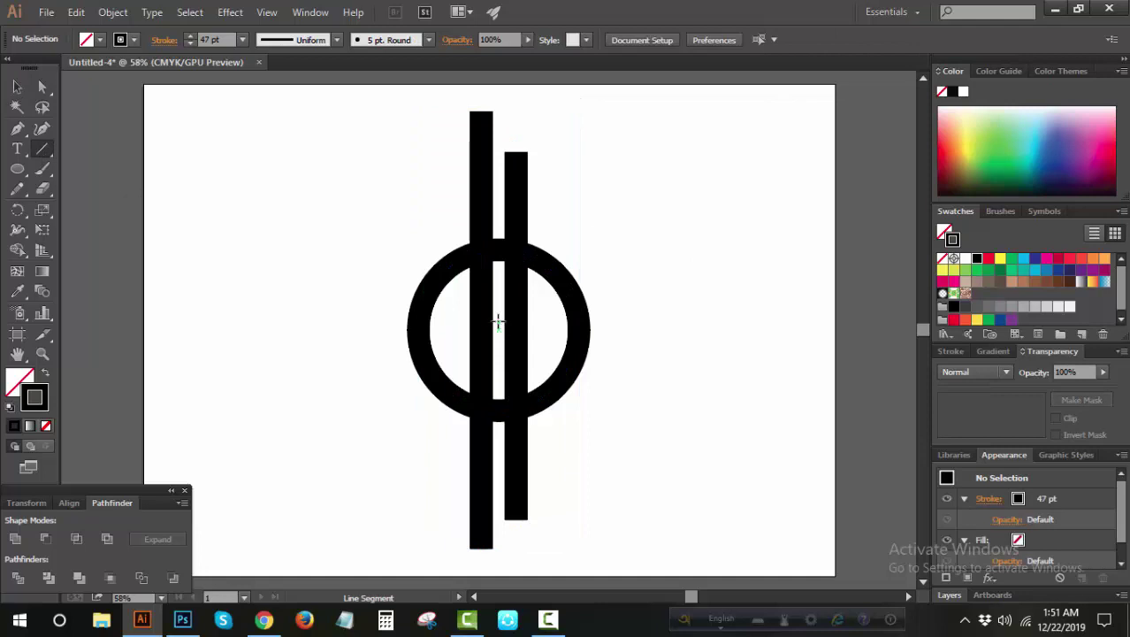
drag(497, 325, 692, 371)
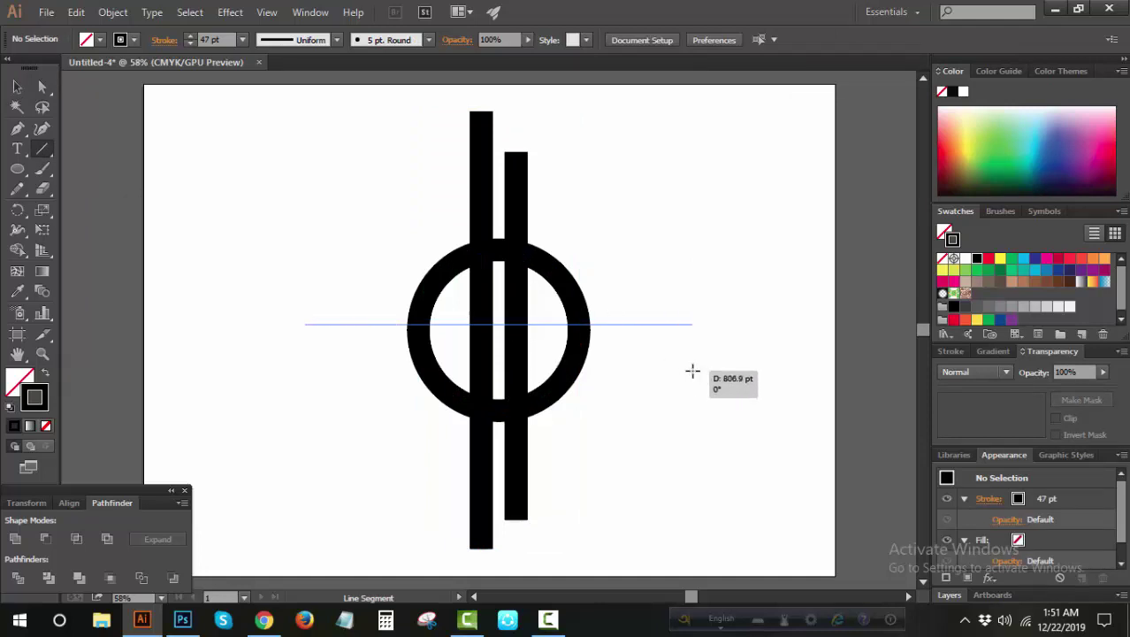
click(17, 88)
click(624, 255)
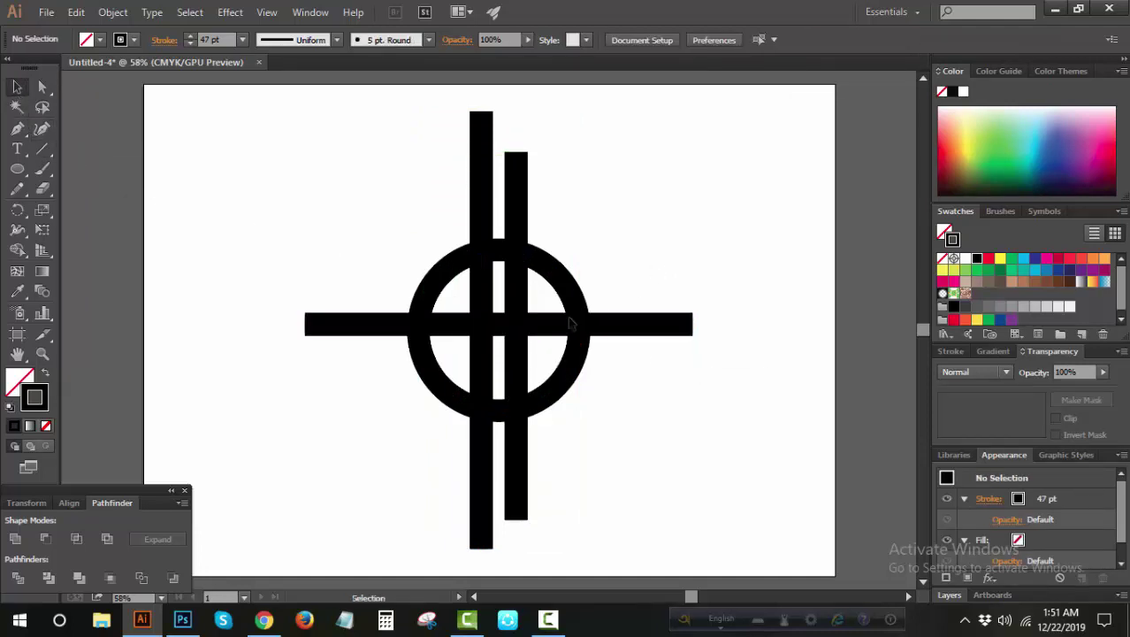
- Vertically centre the horizontal bar using the ring as key object, then reselect everything
key(ctrl+a)
shift+click(563, 277)
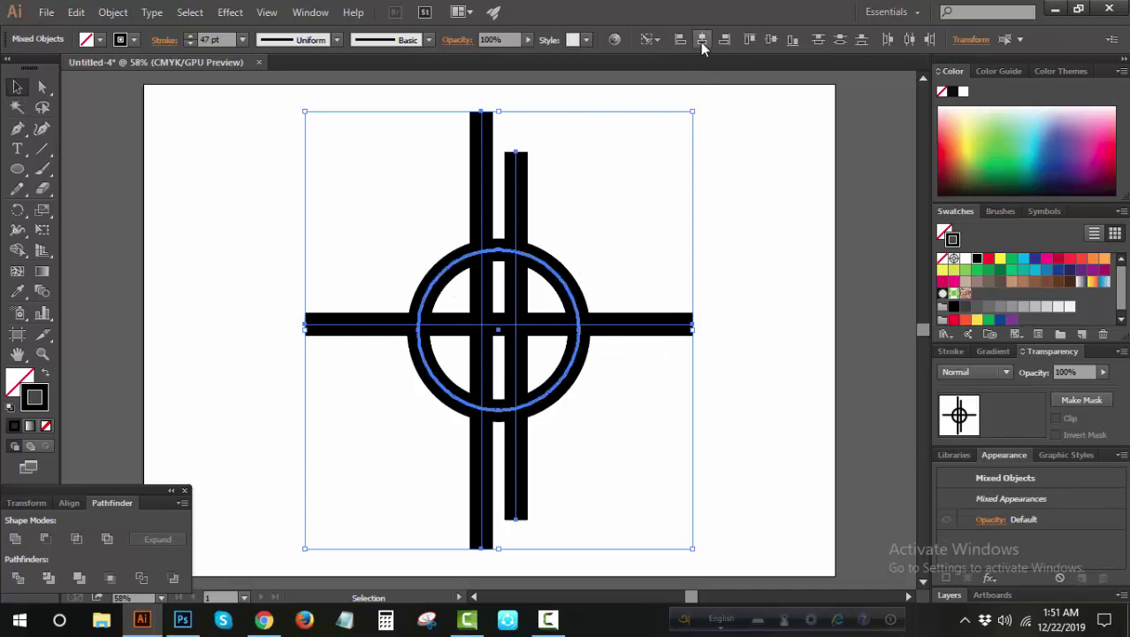
click(702, 41)
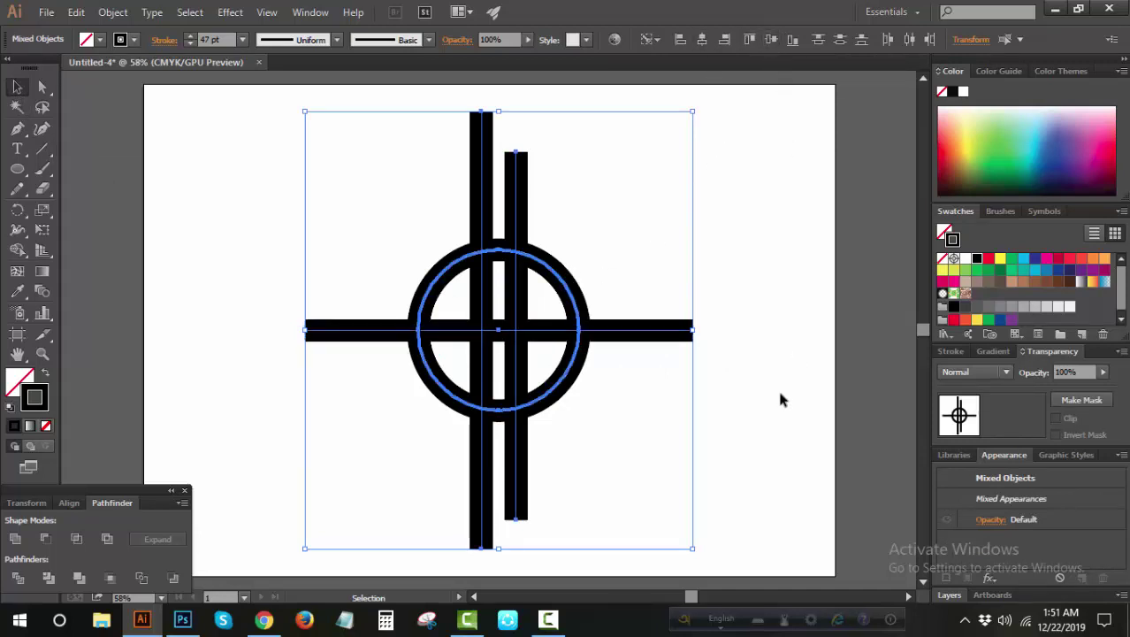
click(677, 447)
mouse_move(646, 257)
mouse_down()
mouse_move(564, 354)
mouse_move(442, 354)
mouse_up()
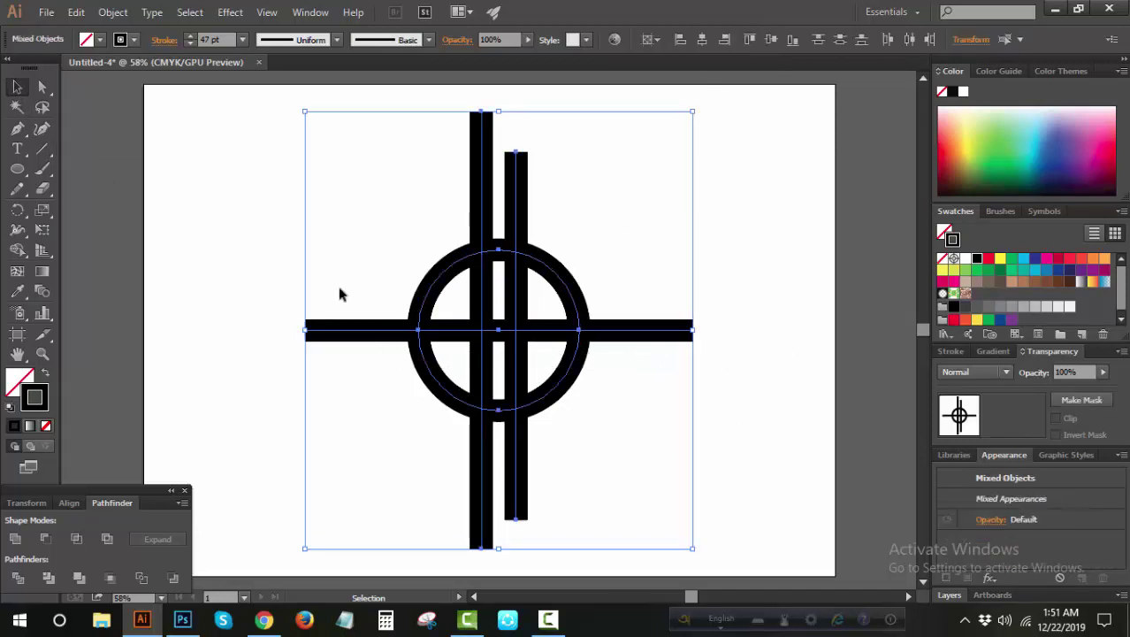
- Expand the ring and bars' fill and stroke into solid black filled shapes
click(112, 12)
click(146, 189)
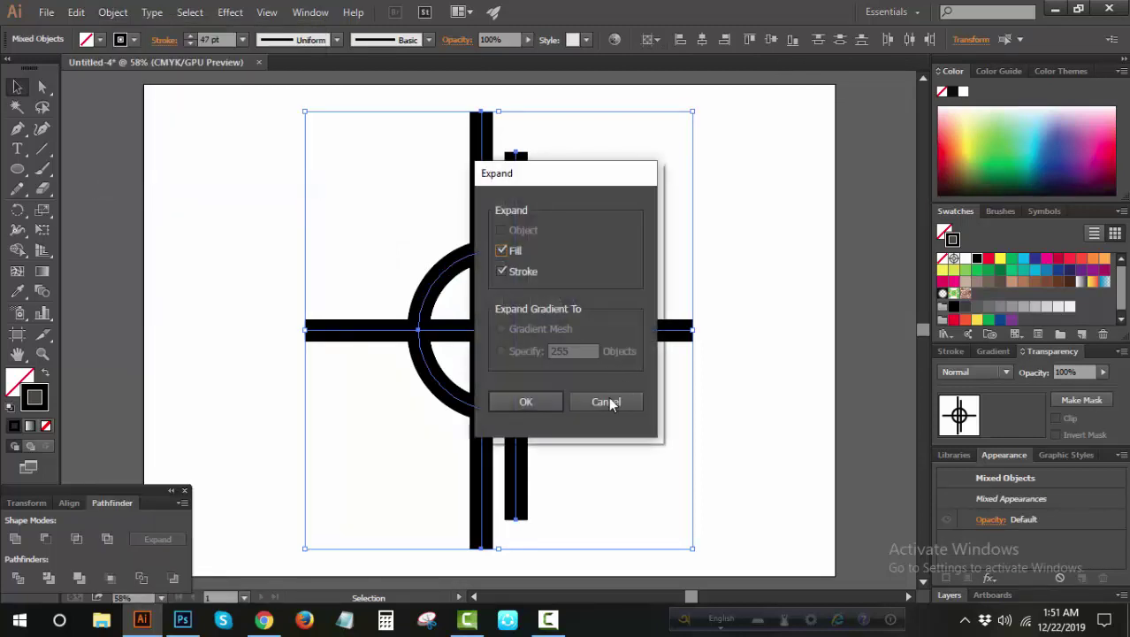
click(523, 404)
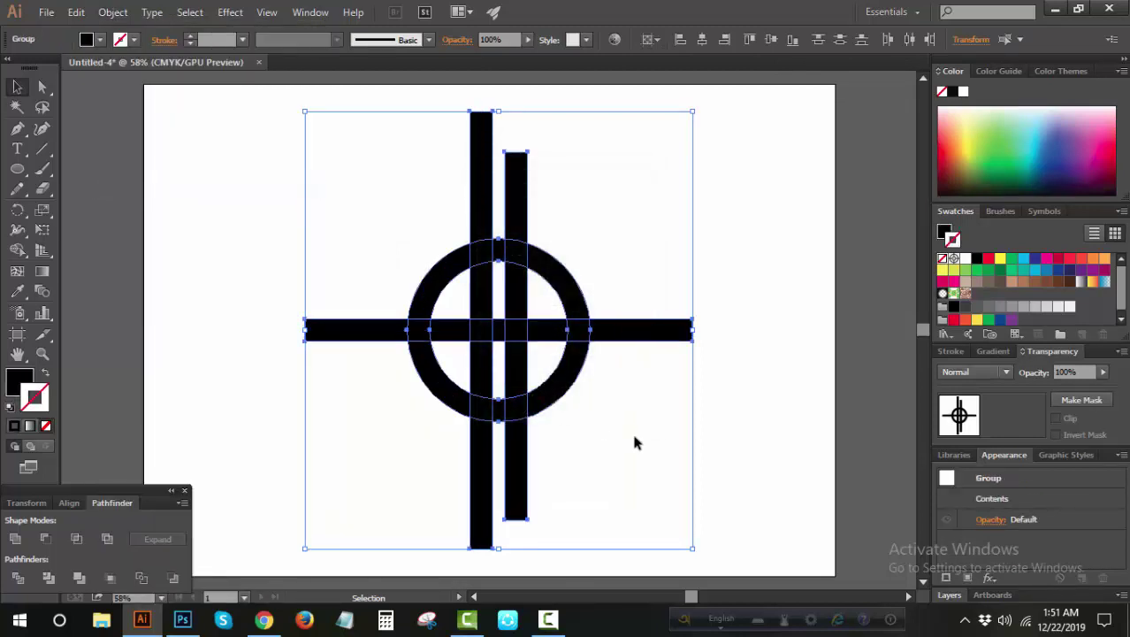
click(637, 431)
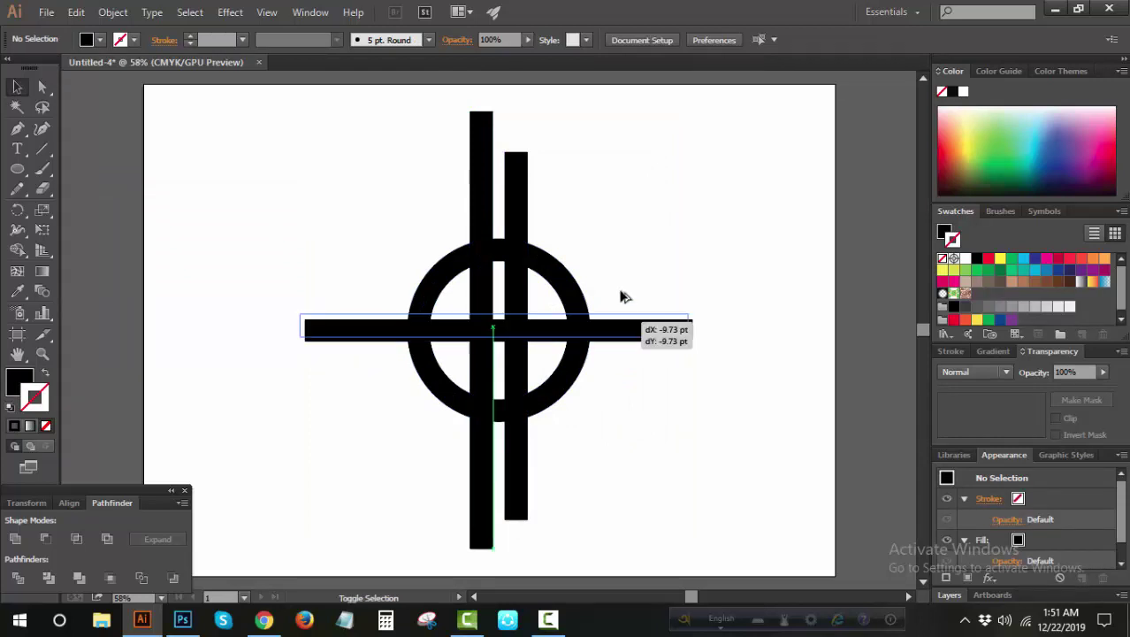
- Duplicate the horizontal bar to the top and divide the overlapping artwork with Pathfinder
alt+drag(631, 331, 630, 113)
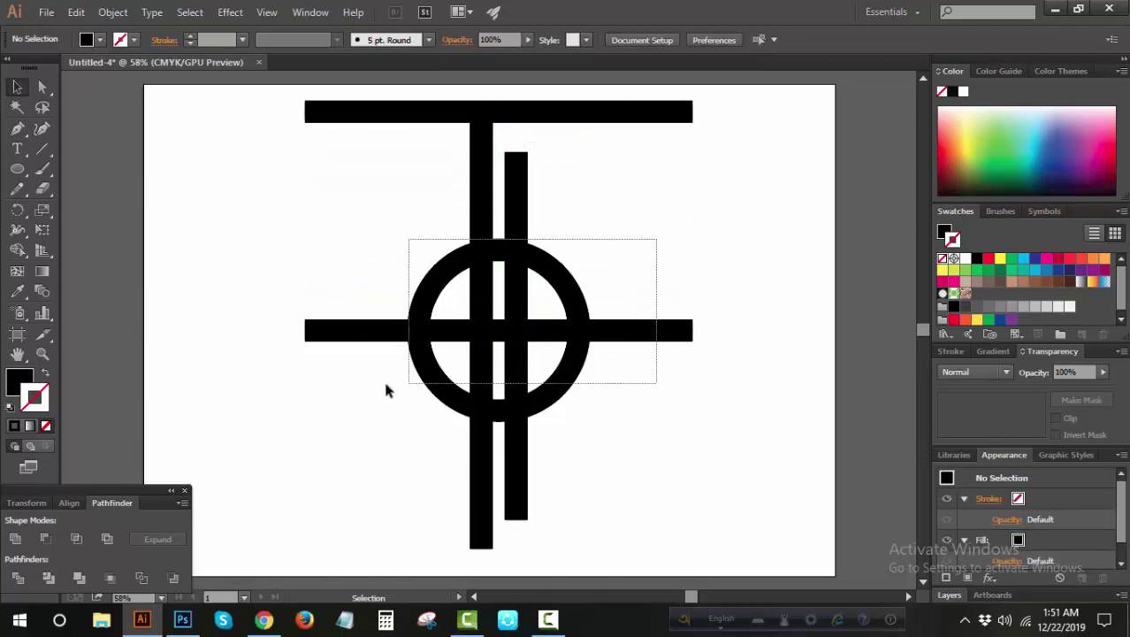
drag(656, 245, 253, 459)
click(20, 579)
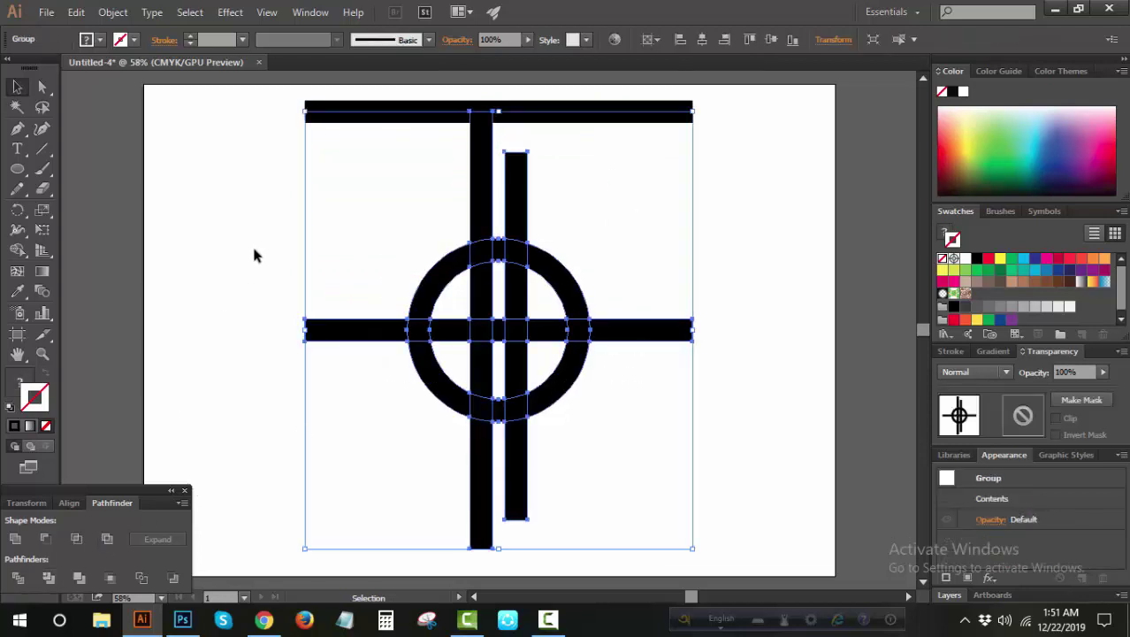
- Ungroup the divided pieces and select the two lower vertical bar segments
right_click(255, 250)
click(302, 343)
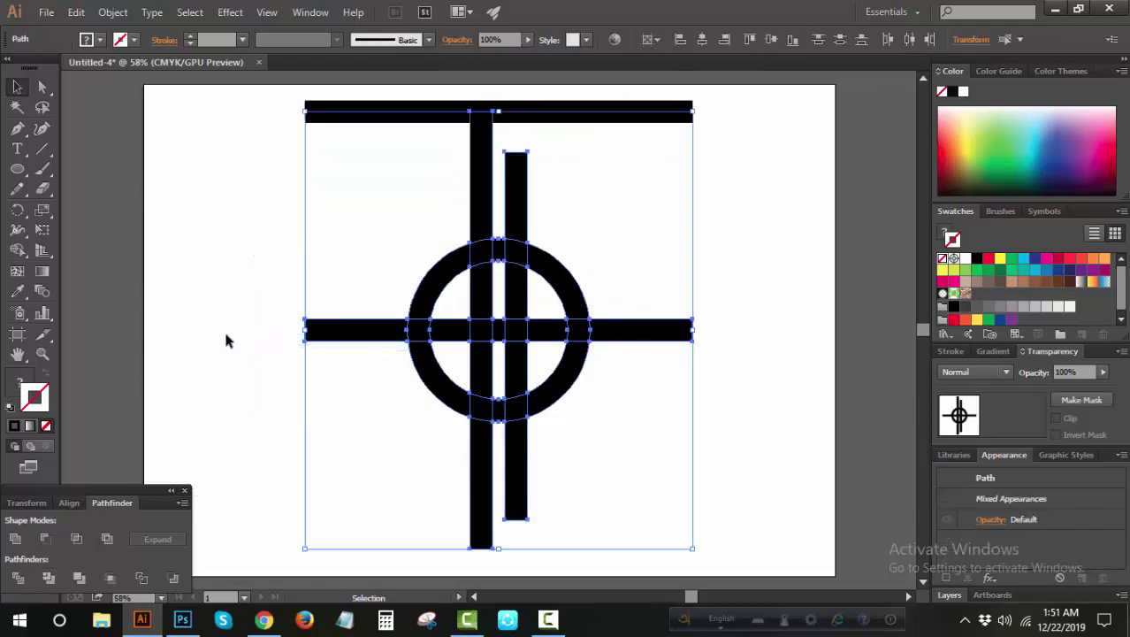
click(592, 462)
drag(598, 459, 357, 502)
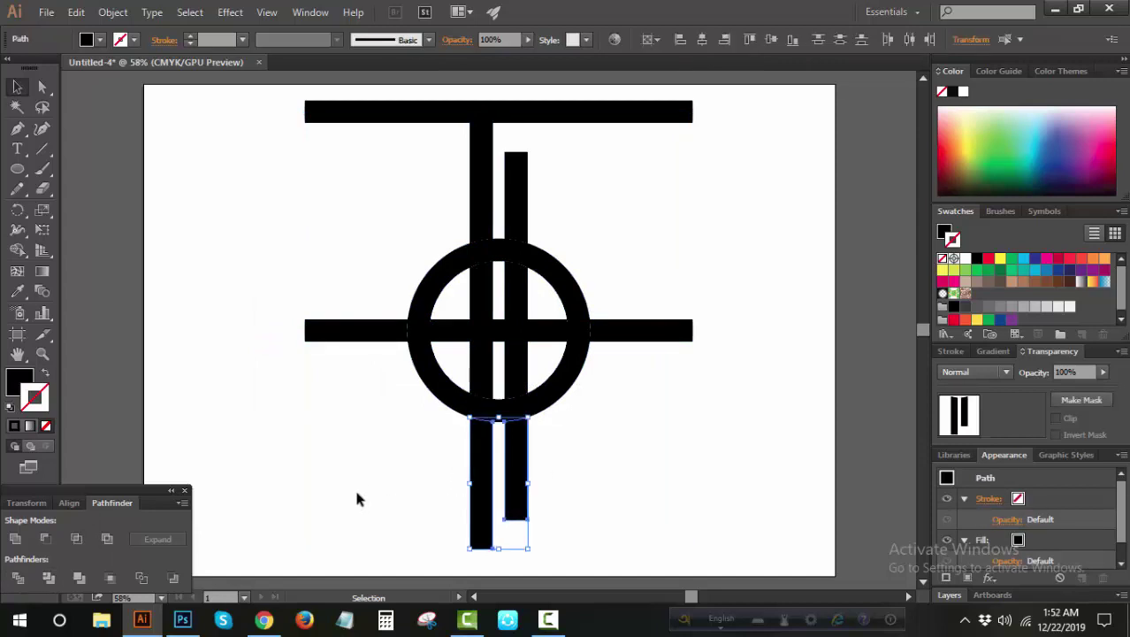
- Delete the lower and upper vertical bar pieces and both horizontal bar ends
key(Delete)
drag(649, 249, 724, 440)
key(Delete)
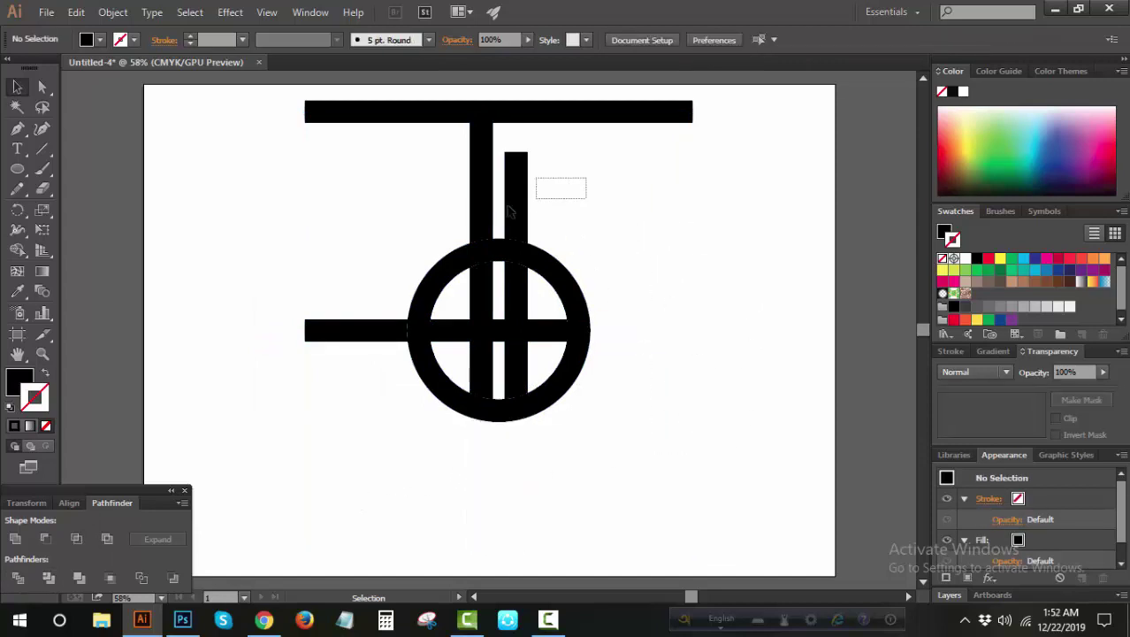
drag(587, 177, 427, 214)
key(Delete)
drag(298, 255, 369, 505)
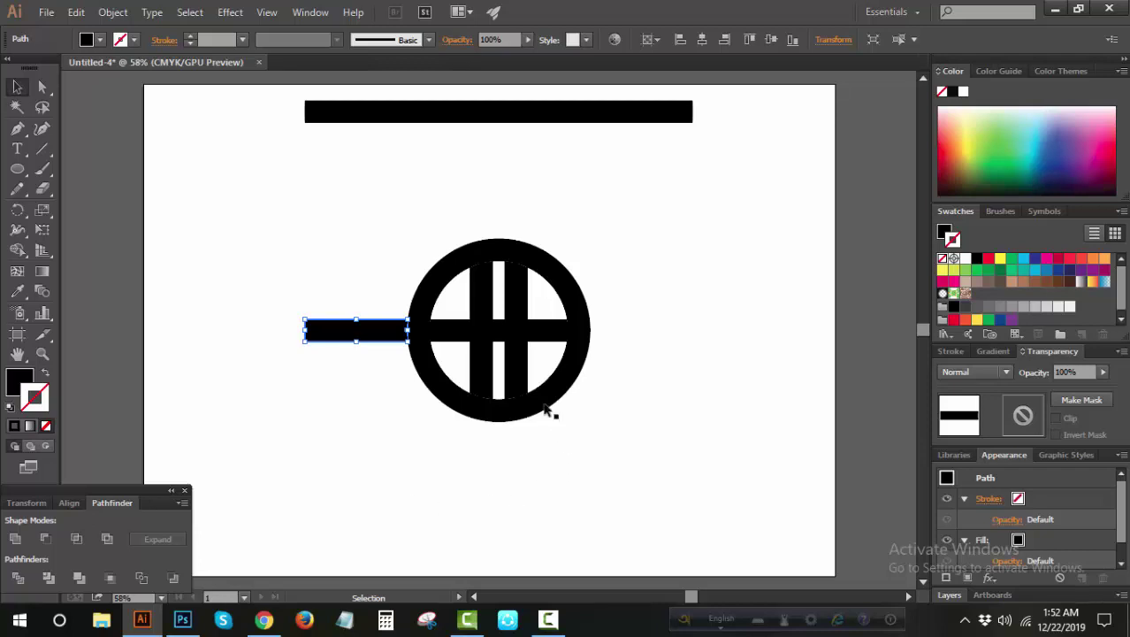
key(Delete)
- Delete the centre piece and the central strip's top and bottom, then move the top bar onto the circle
click(500, 326)
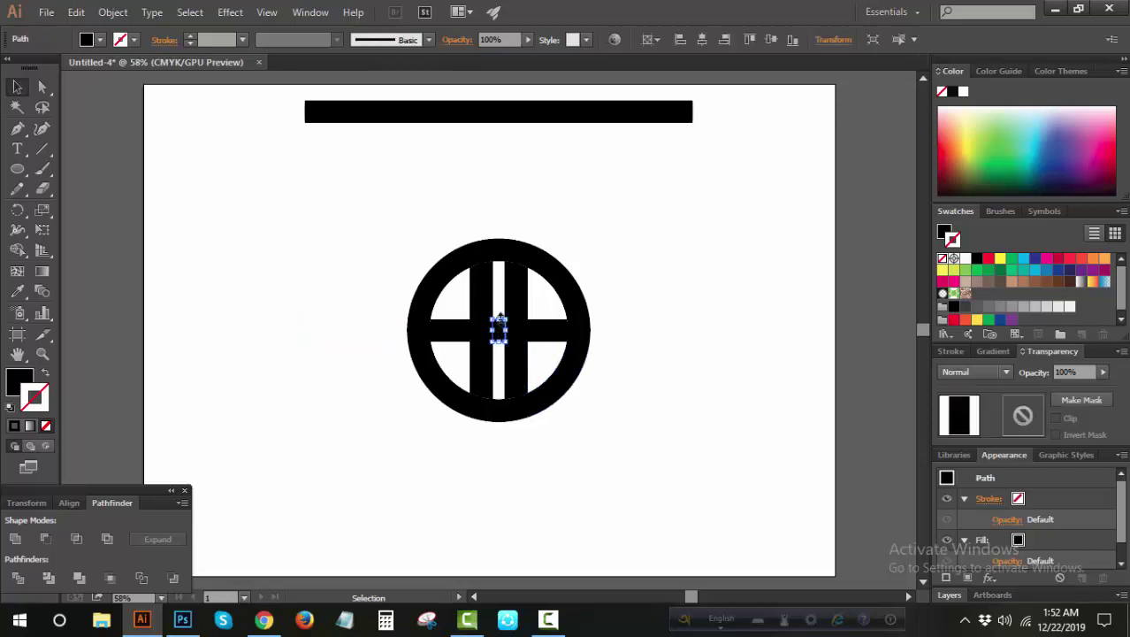
key(Delete)
click(499, 250)
key(Delete)
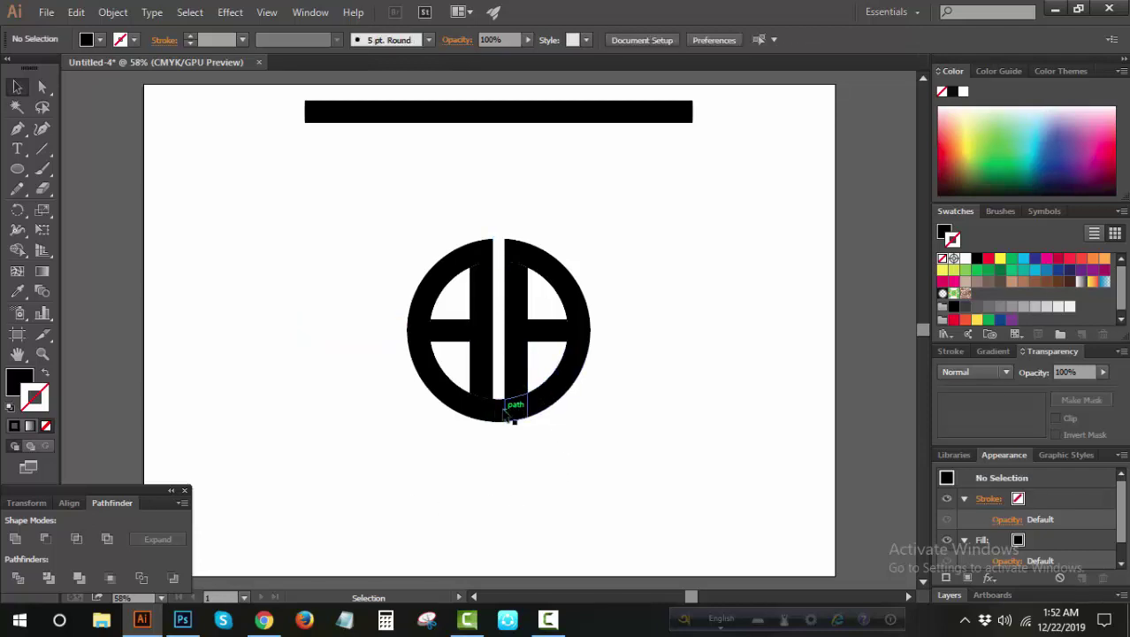
click(500, 410)
key(Delete)
drag(532, 110, 520, 306)
- Nudge the horizontal bar slightly lower across the middle of the circle
click(692, 366)
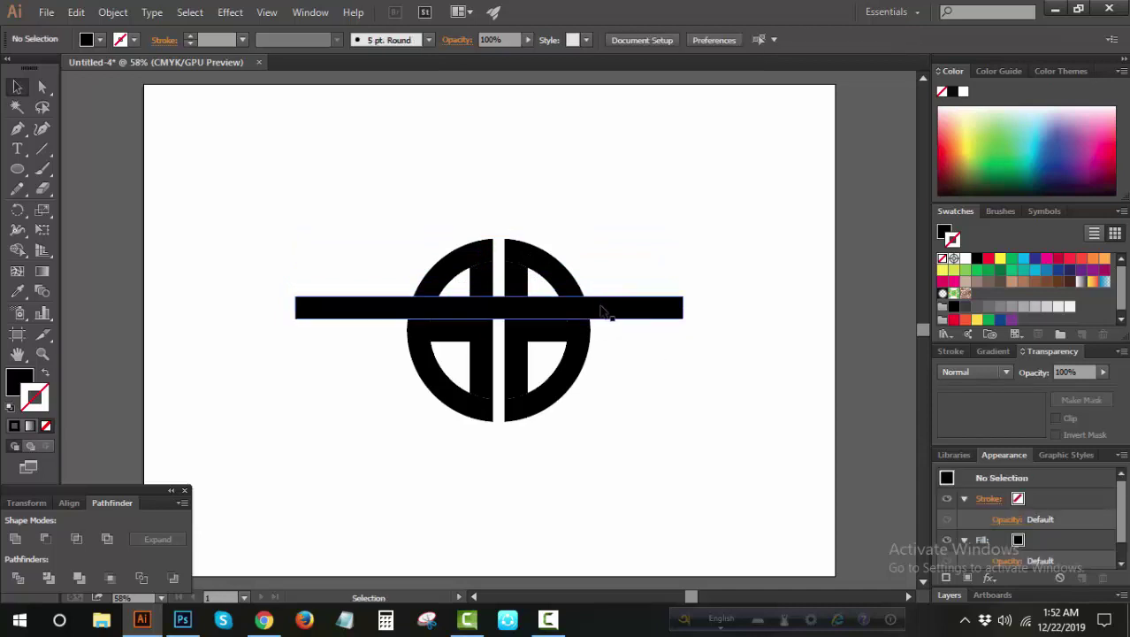
click(498, 307)
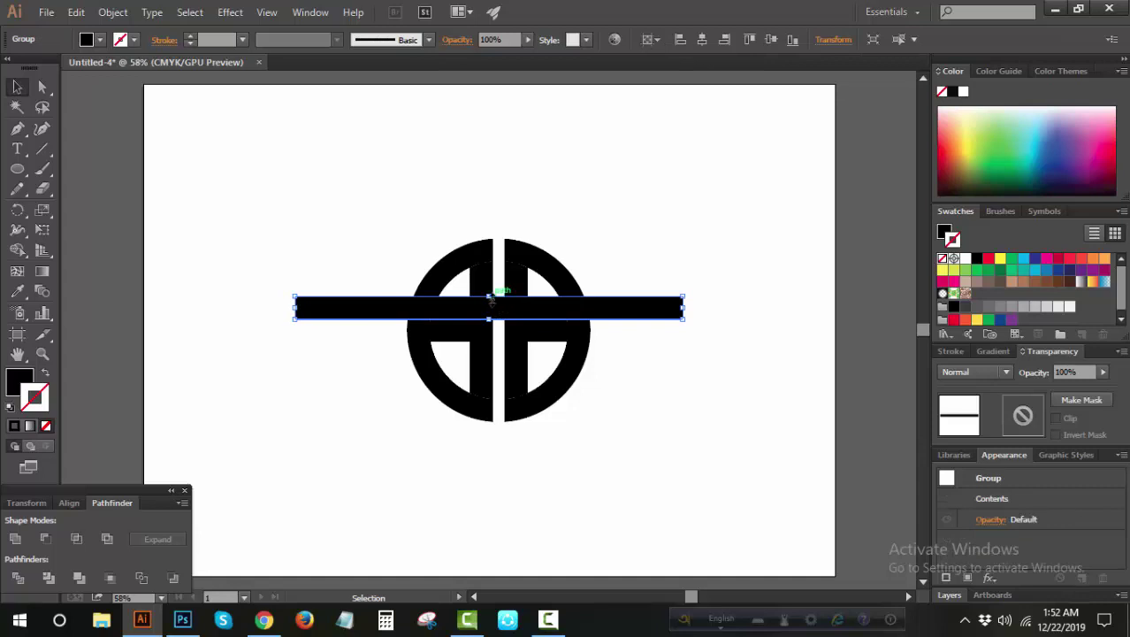
drag(491, 299, 492, 303)
click(618, 324)
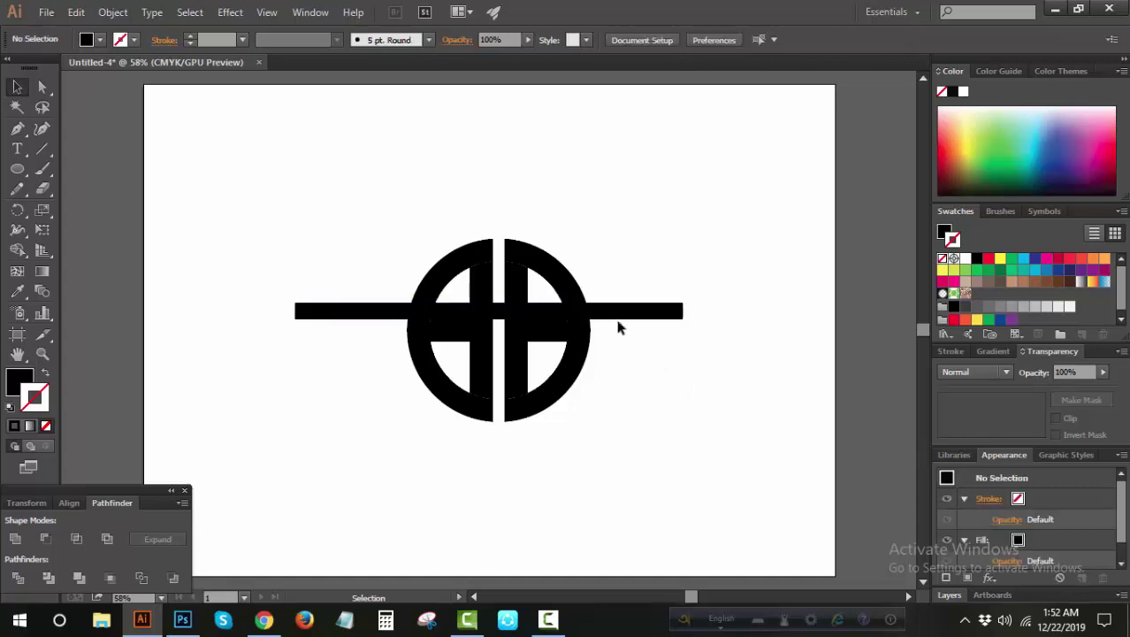
- Place a duplicate of the bar just beneath the first, redoing a misplaced copy
drag(609, 327, 611, 358)
click(610, 358)
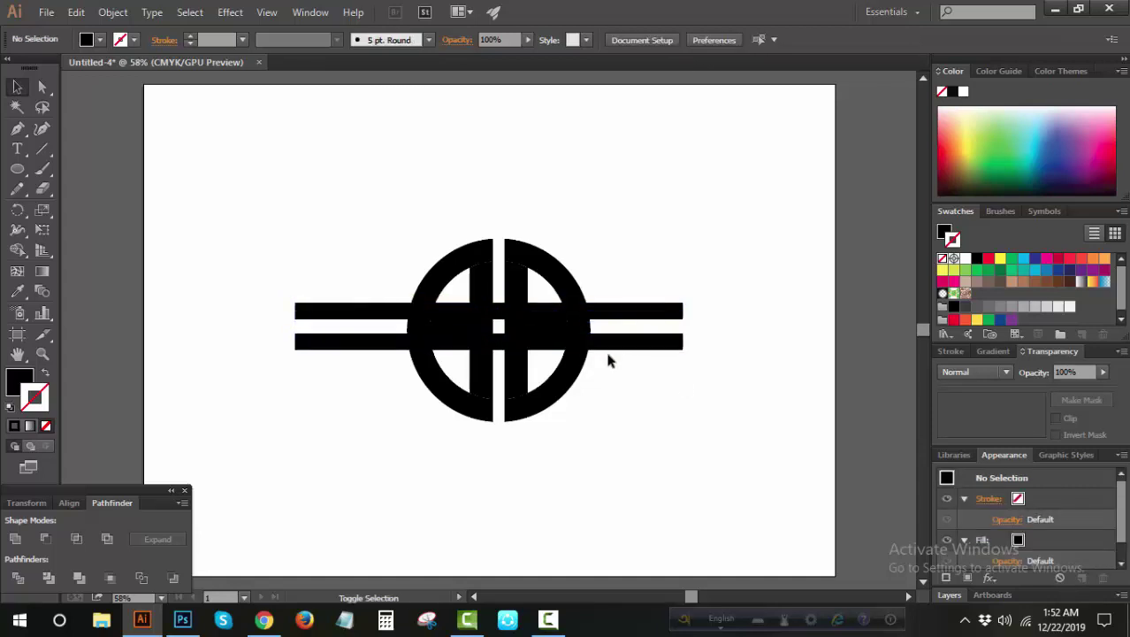
key(ctrl+z)
click(640, 386)
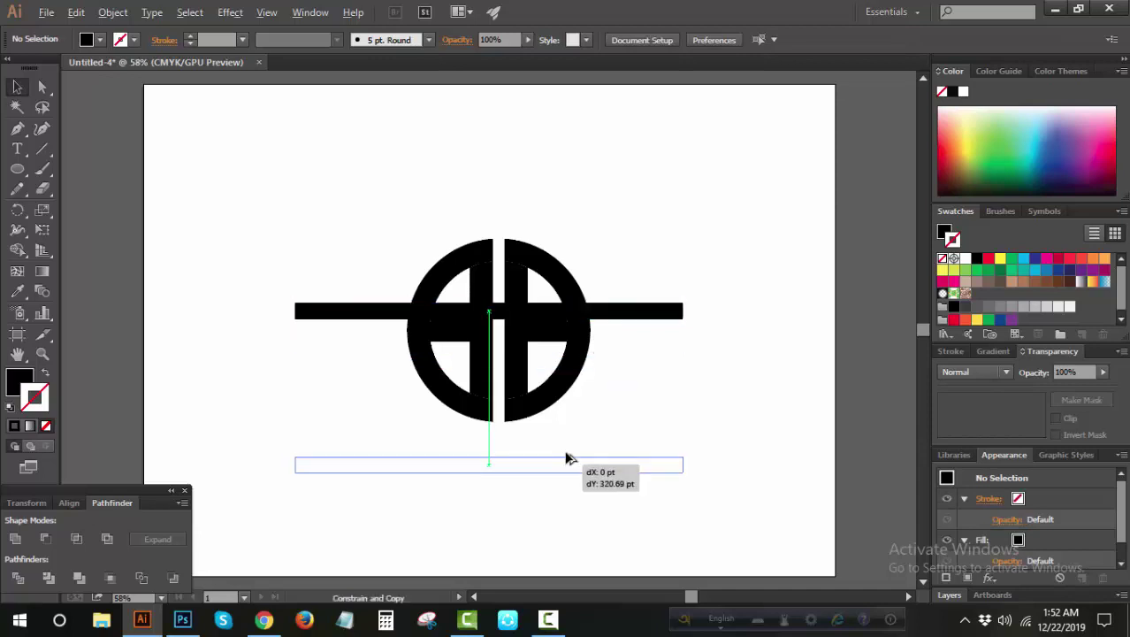
mouse_move(605, 317)
mouse_down()
mouse_move(604, 459)
mouse_move(607, 349)
mouse_up()
click(626, 398)
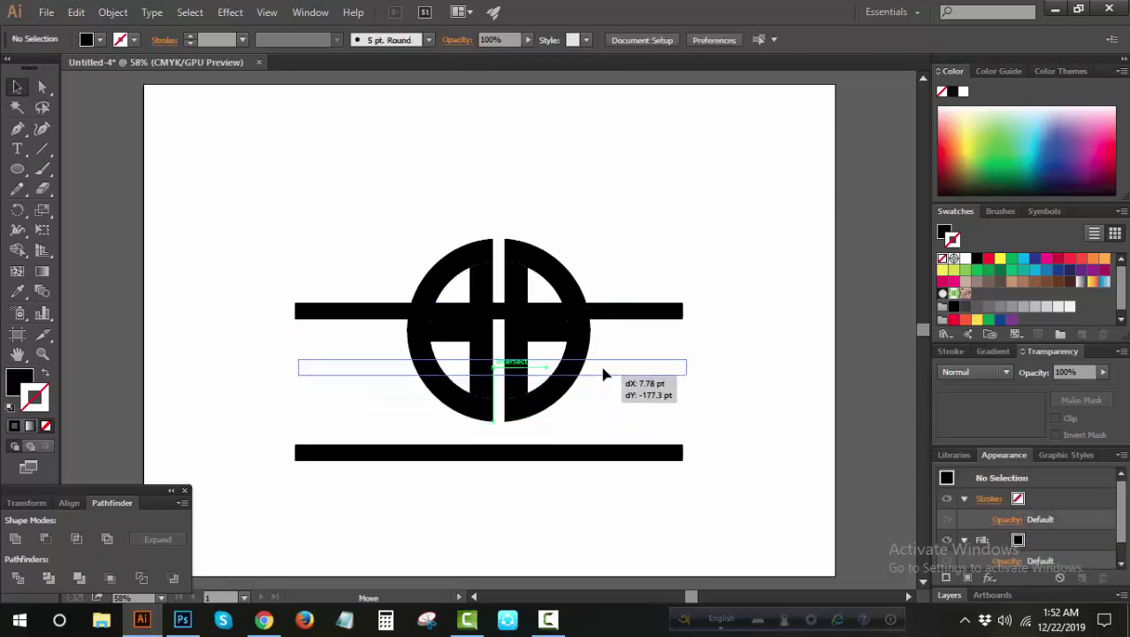
drag(664, 217, 381, 439)
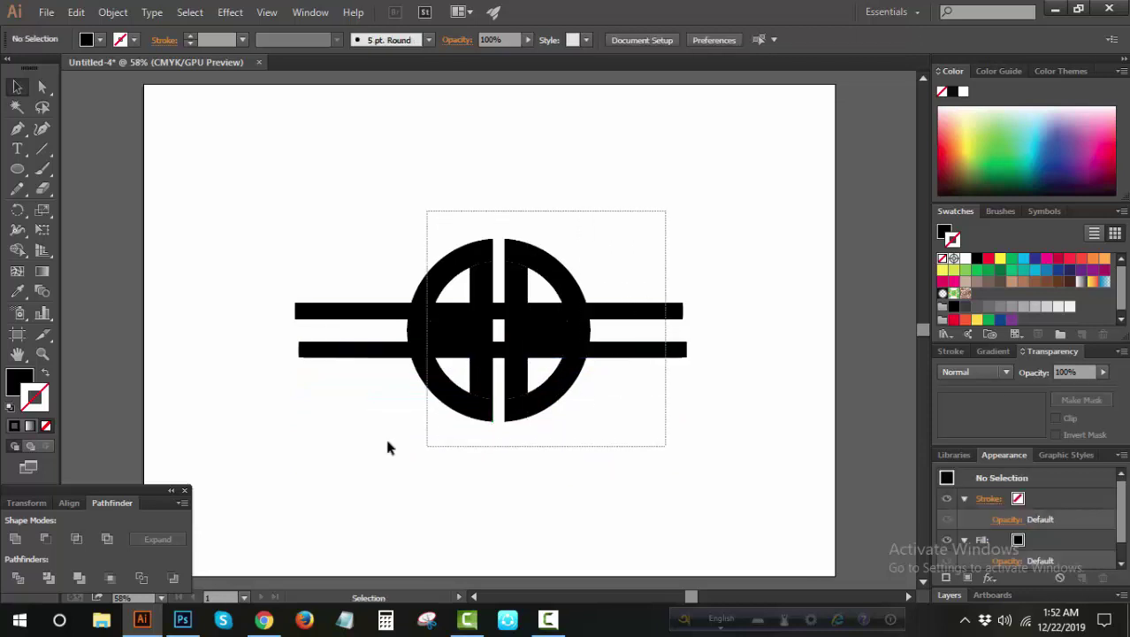
- Divide and ungroup the bars and ring, then delete the bar ends outside the ring on both sides
click(24, 585)
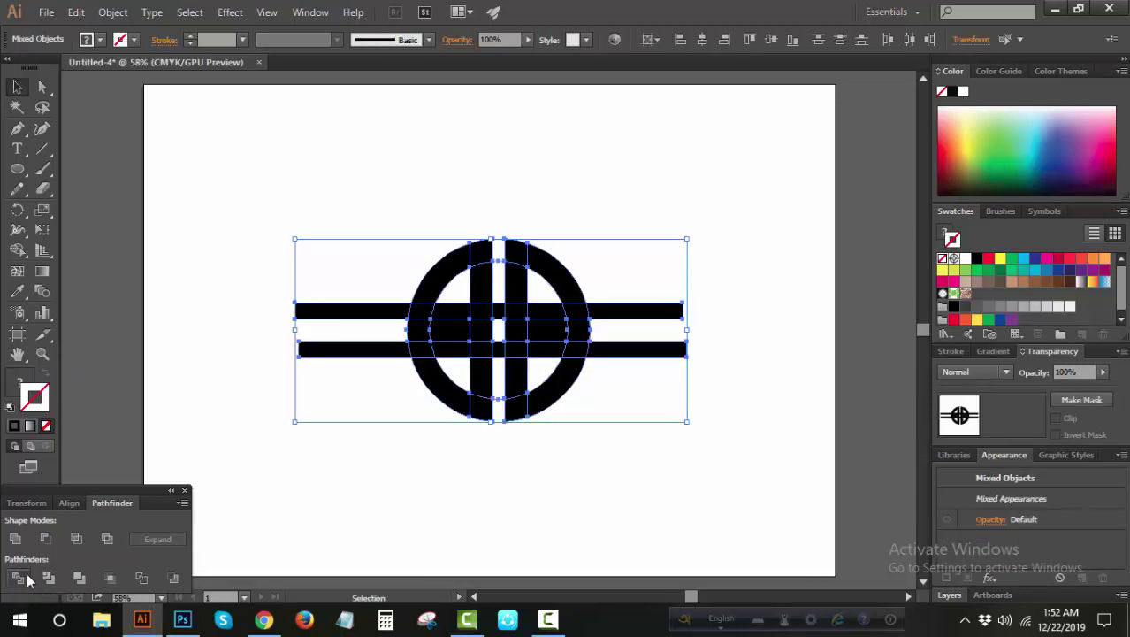
right_click(365, 257)
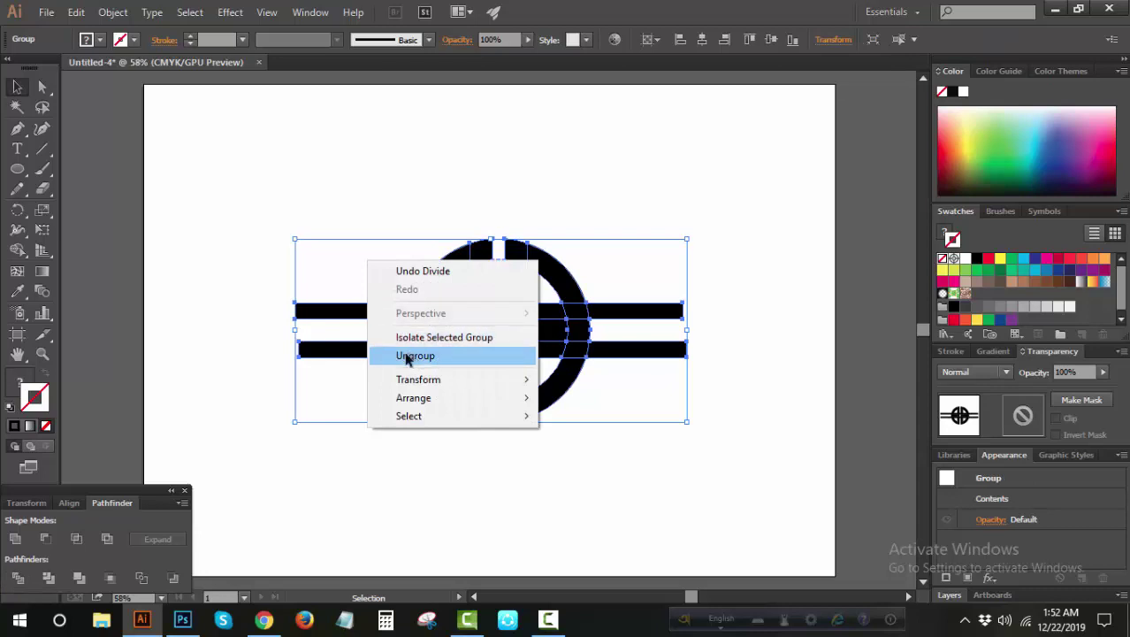
click(416, 355)
drag(290, 265, 340, 453)
key(Delete)
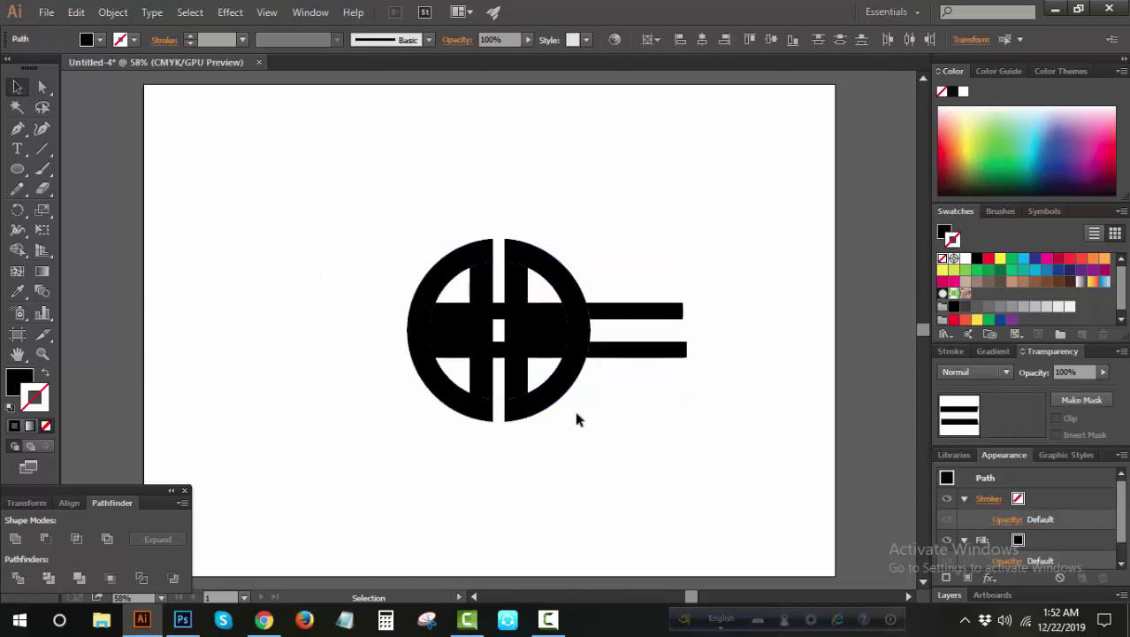
drag(732, 254, 584, 421)
key(Delete)
- Delete the small stray ring piece on the right and check the remaining inner pieces
click(598, 389)
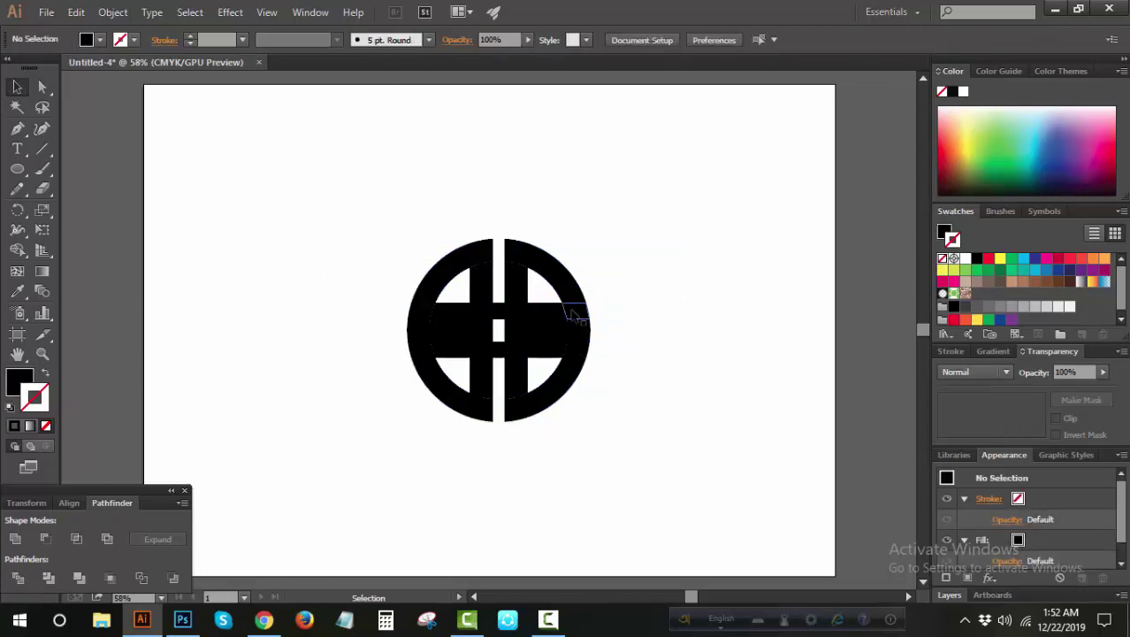
click(579, 313)
key(Delete)
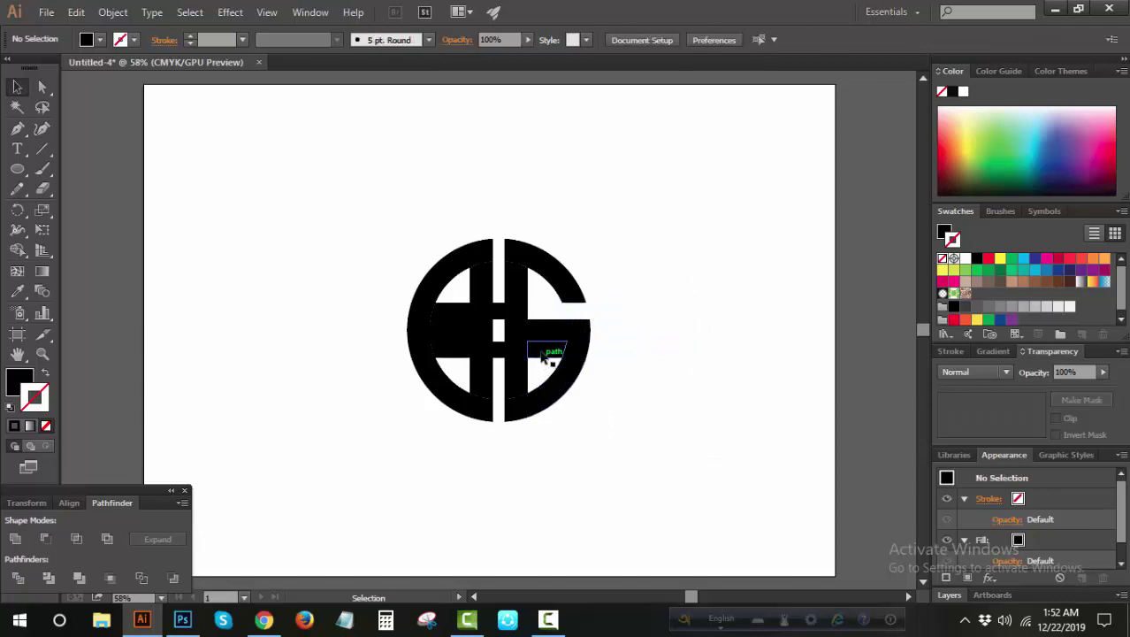
click(548, 351)
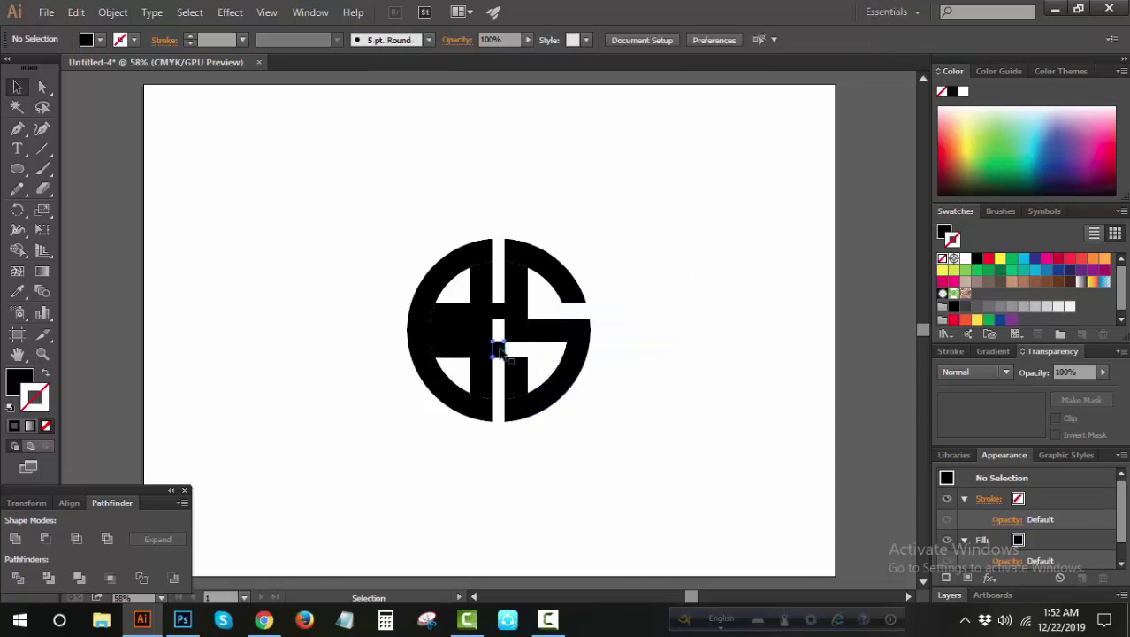
click(498, 315)
click(500, 429)
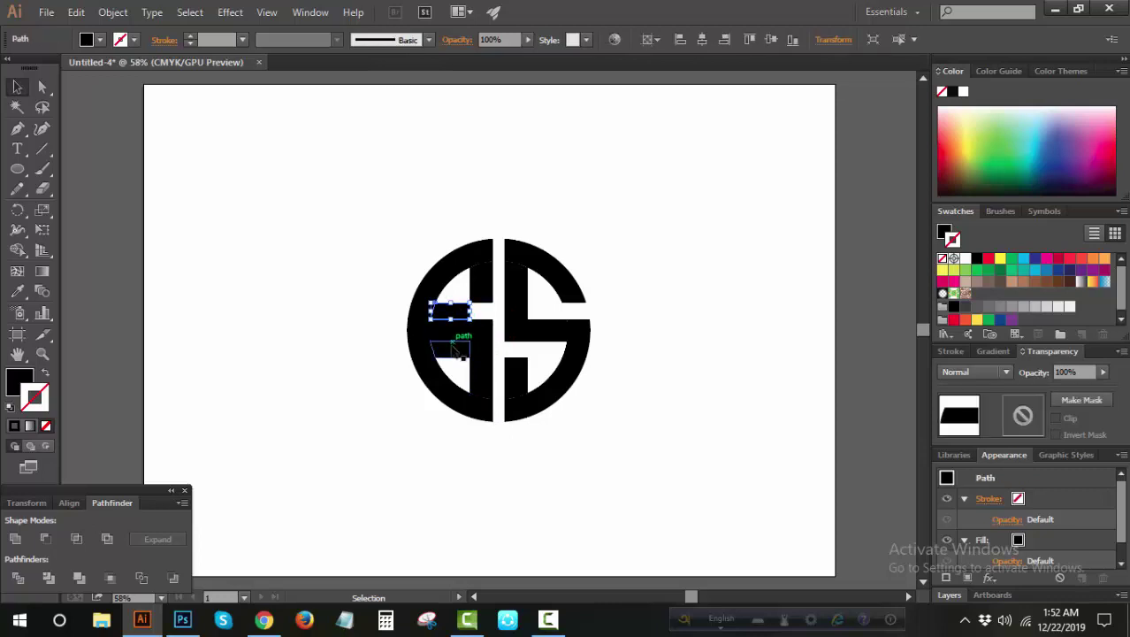
drag(478, 316, 437, 358)
key(ctrl+z)
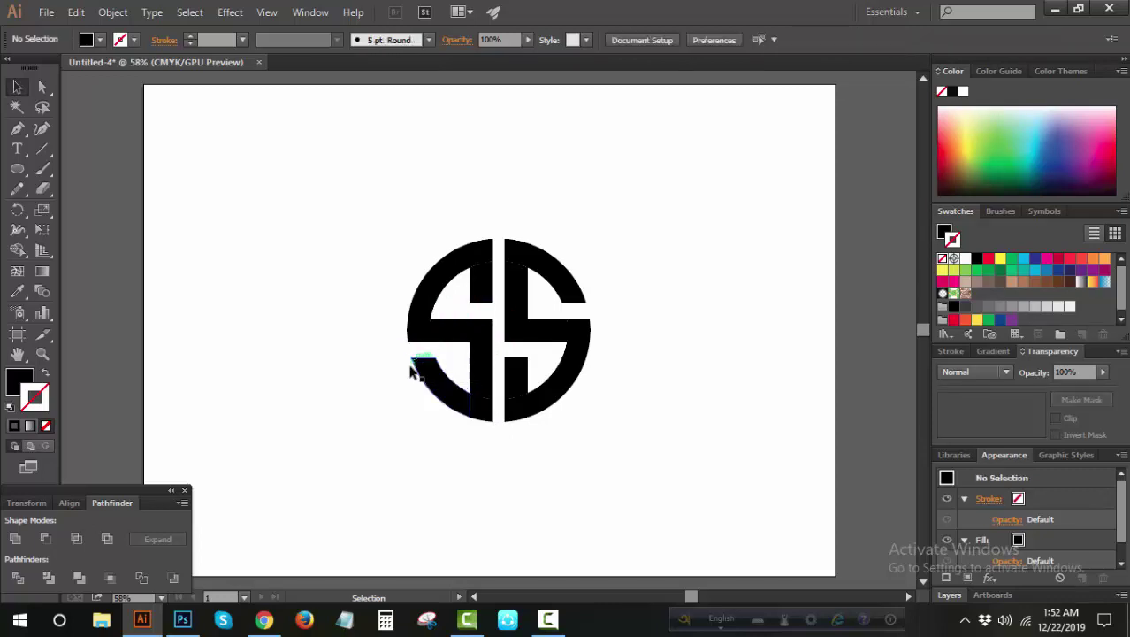
- Remove a stray test line, then unite all the SS logo pieces with Pathfinder
click(42, 150)
drag(250, 177, 144, 204)
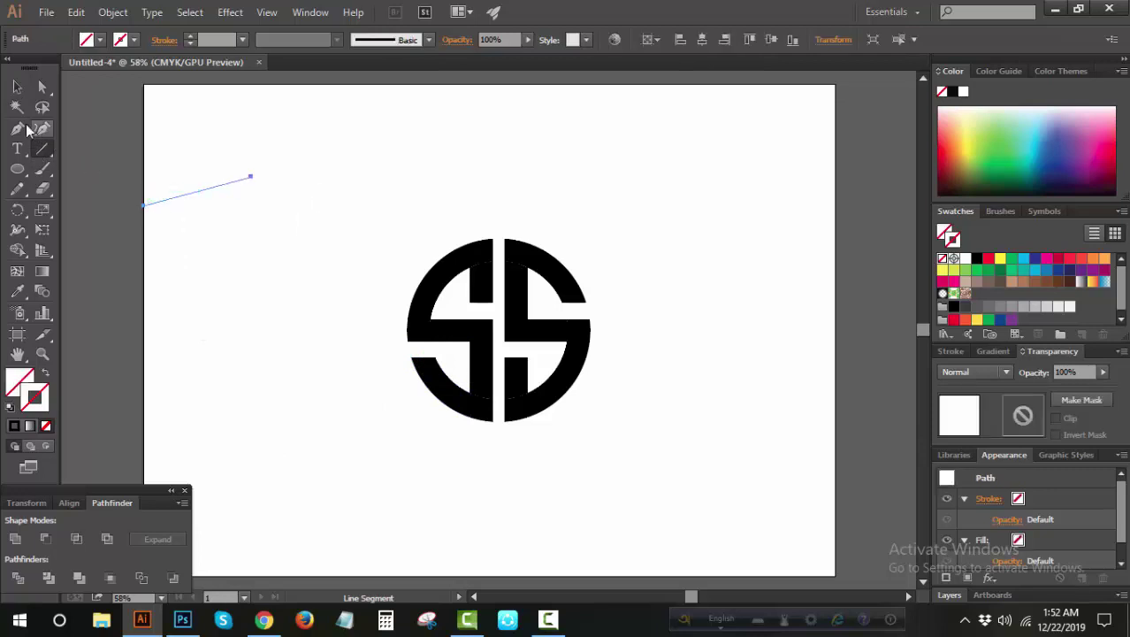
key(y)
key(Delete)
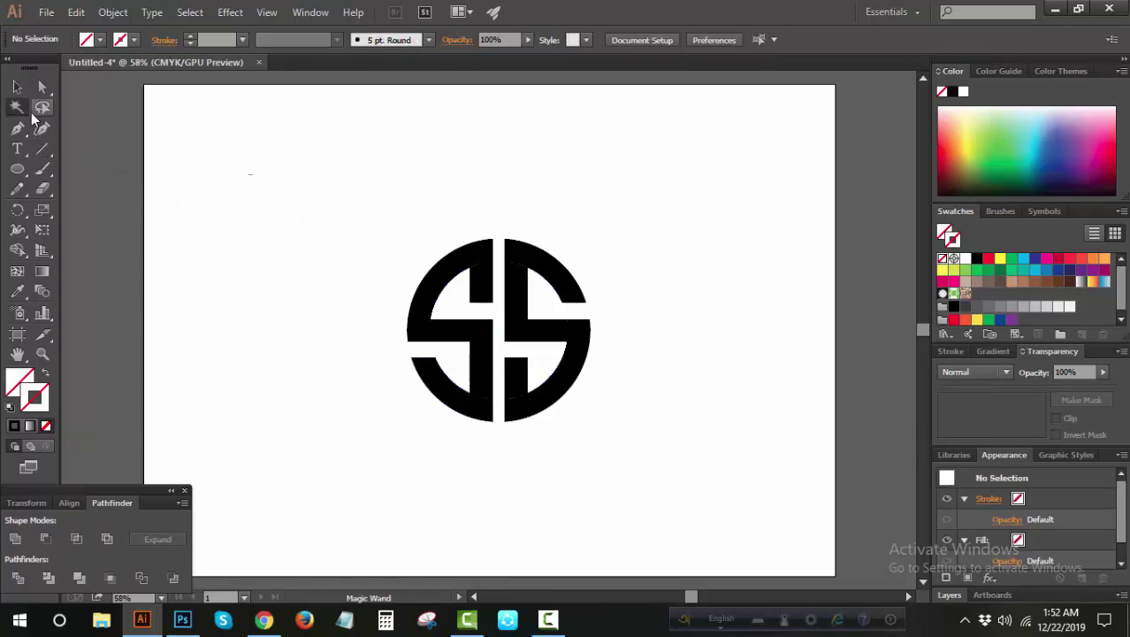
key(v)
drag(321, 200, 640, 485)
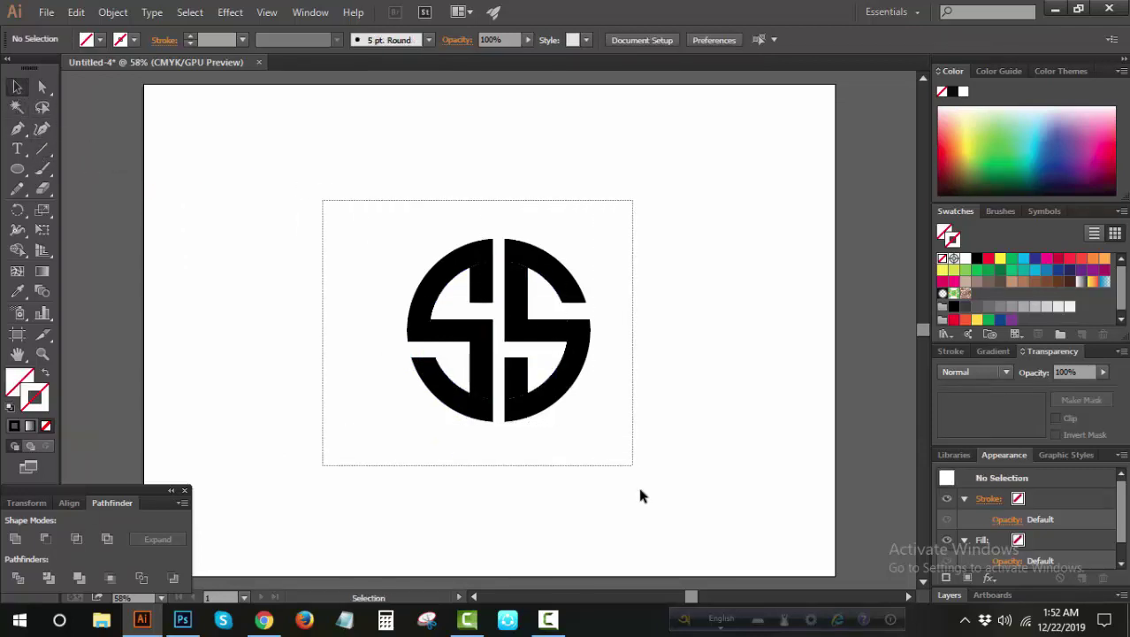
click(18, 538)
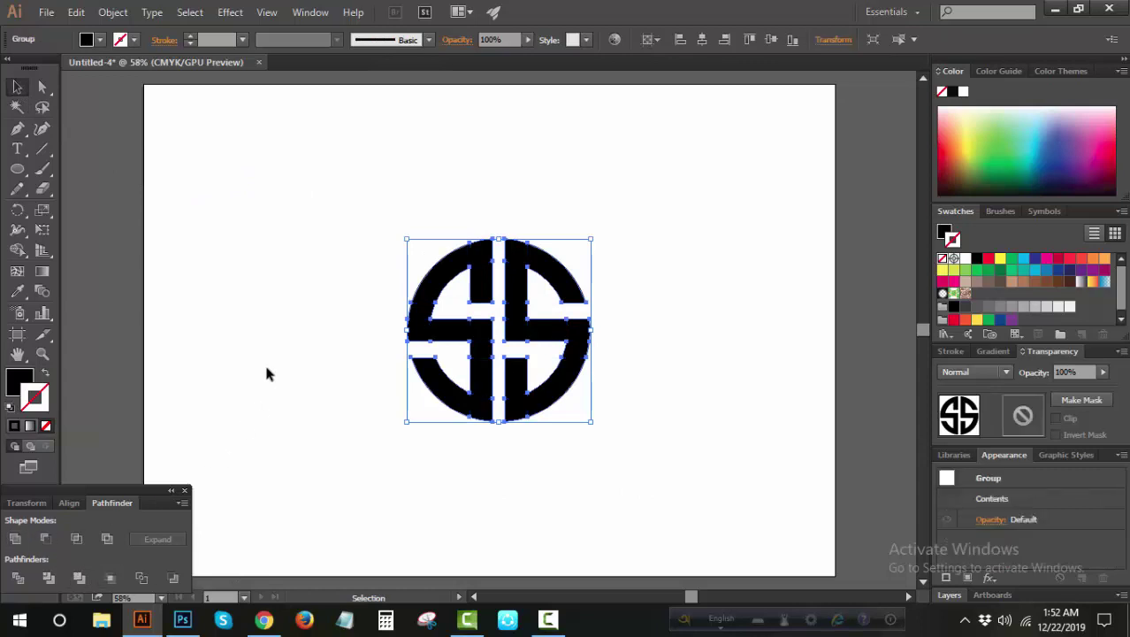
click(277, 332)
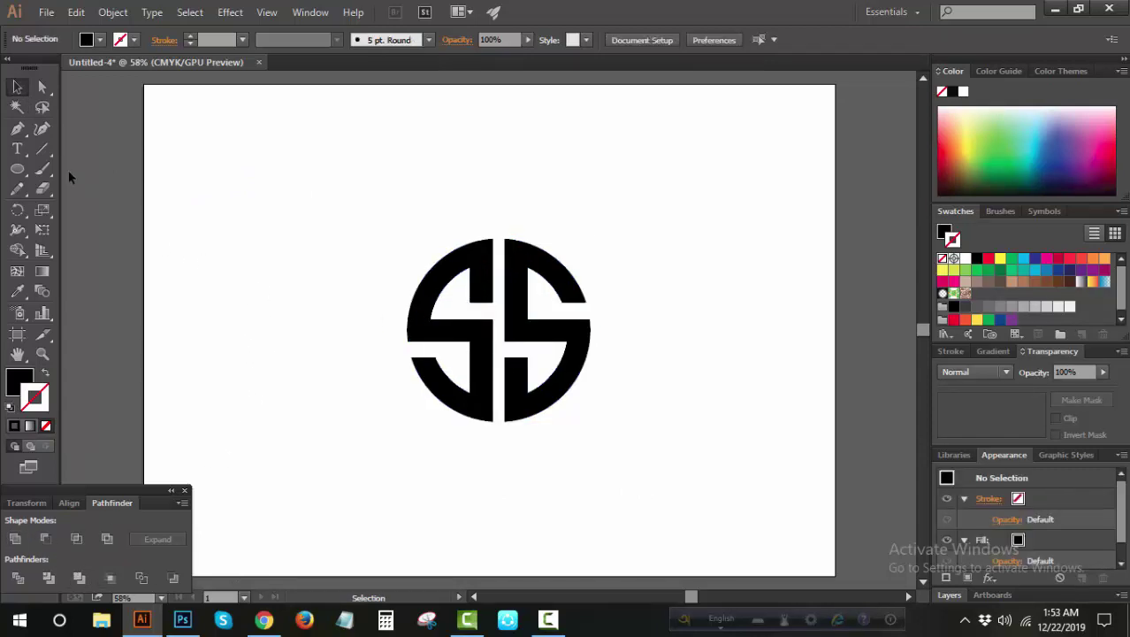
- Fill the left S with blue and remove its outline
click(42, 87)
click(487, 300)
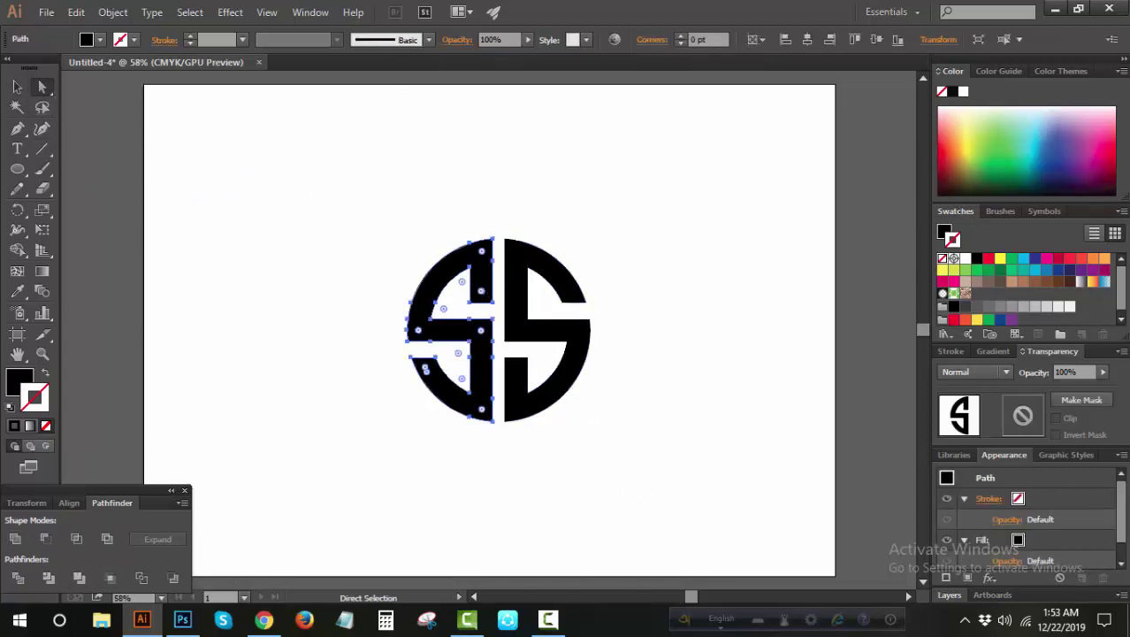
click(1049, 270)
click(46, 426)
click(21, 379)
click(1051, 277)
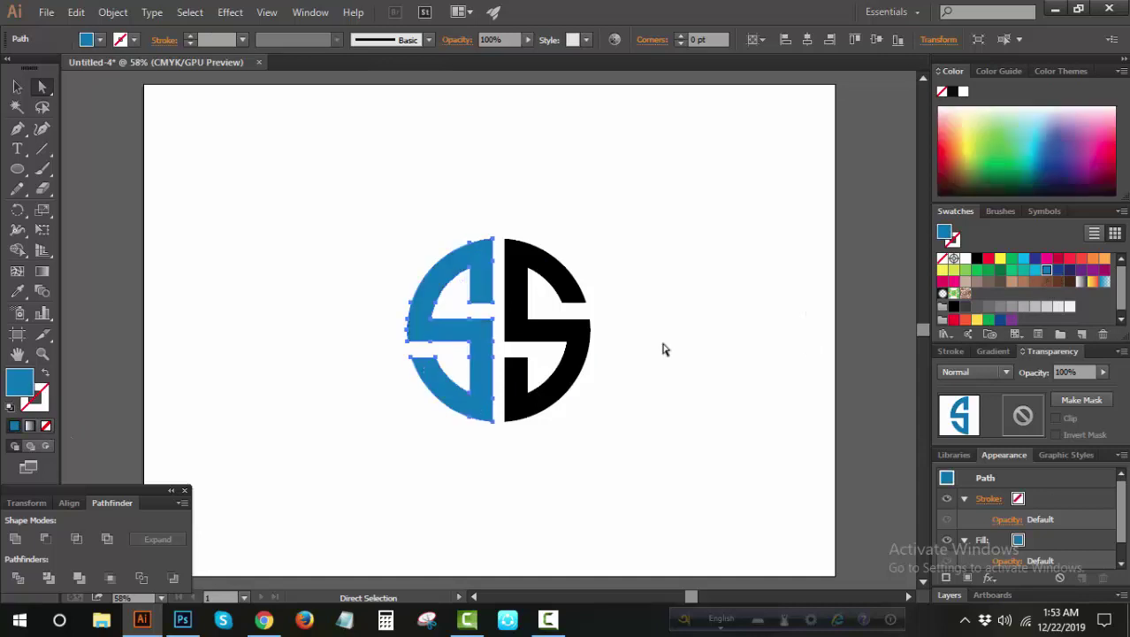
click(666, 350)
- Fill the right S with dark grey
click(591, 375)
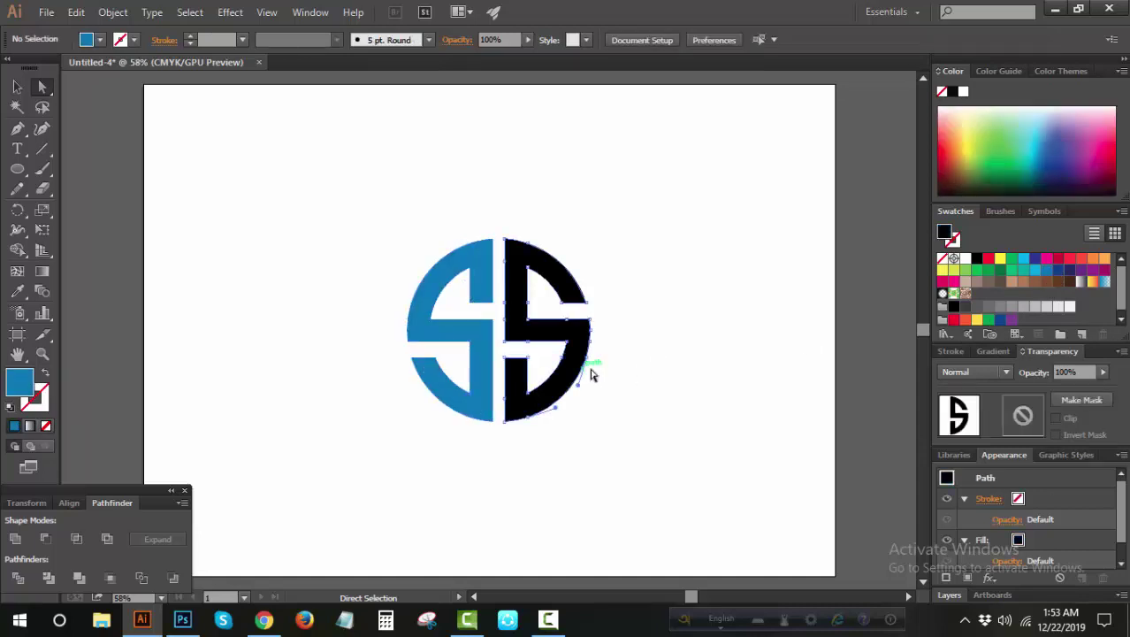
click(988, 306)
click(968, 307)
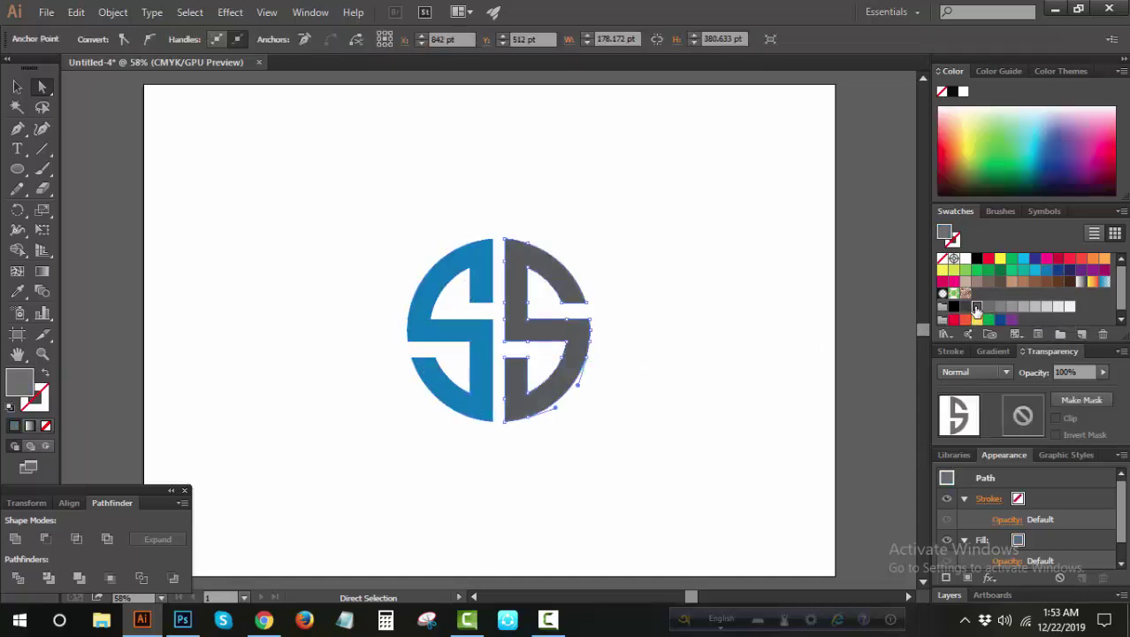
click(964, 306)
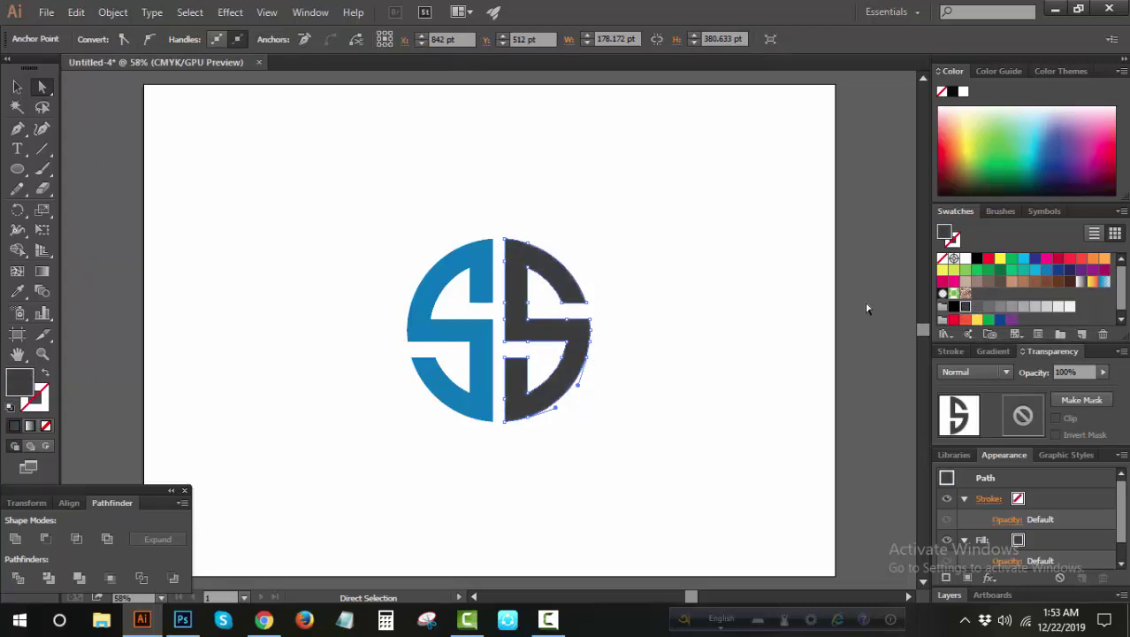
click(752, 304)
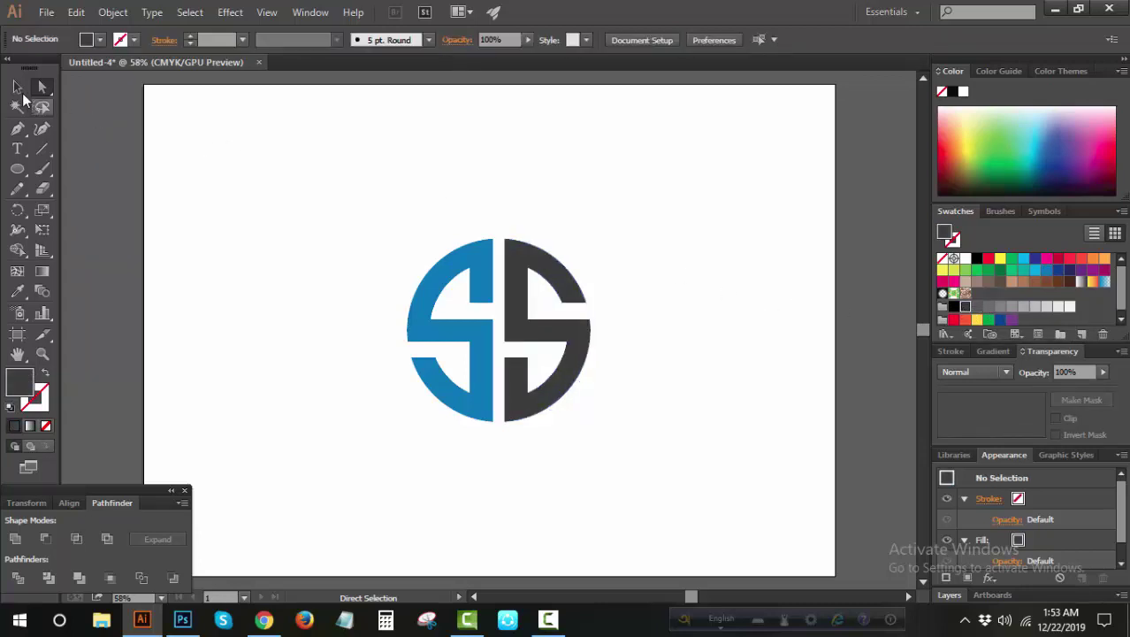
- Centre the logo group horizontally on the artboard
click(17, 86)
click(559, 283)
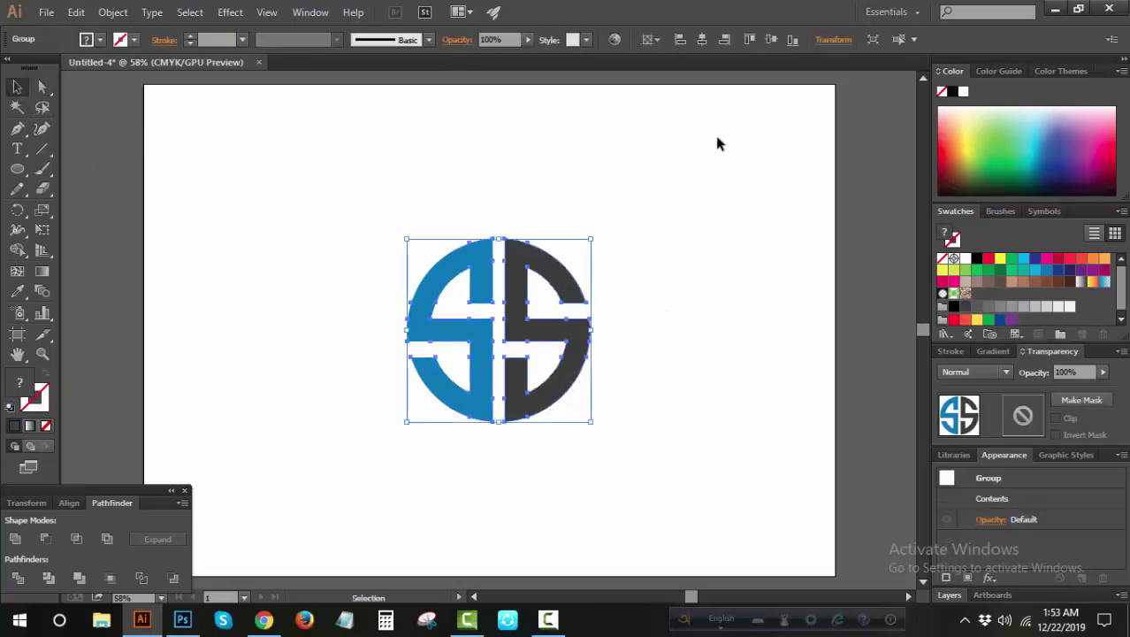
click(702, 40)
click(764, 270)
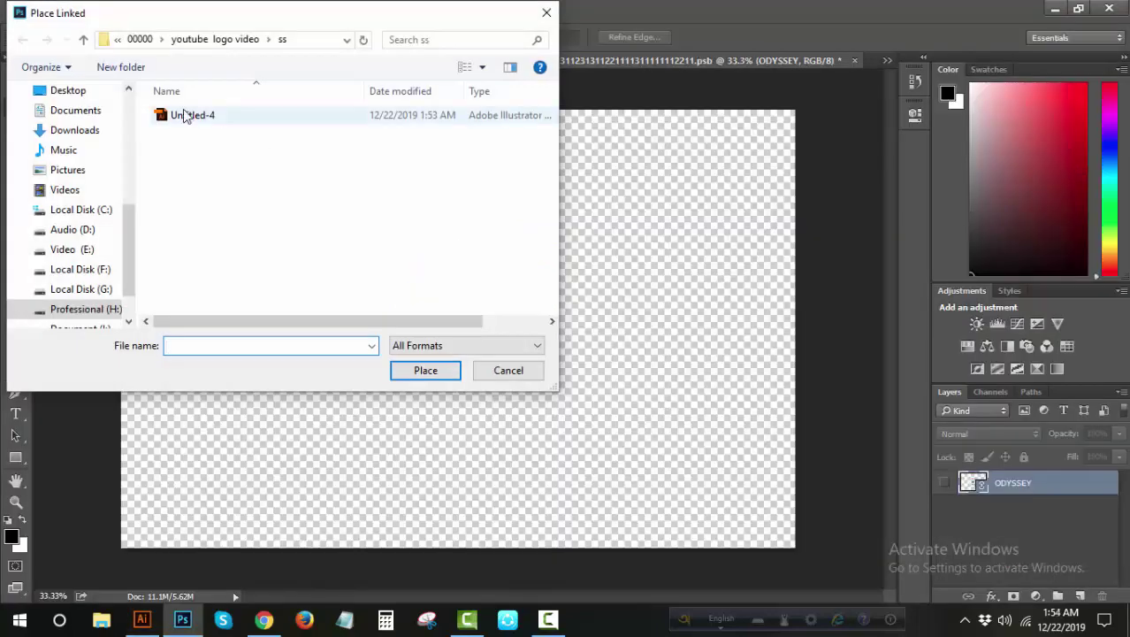
- Place the SS logo into the mockup's smart object layer, enlarge it, and save the contents
double_click(186, 116)
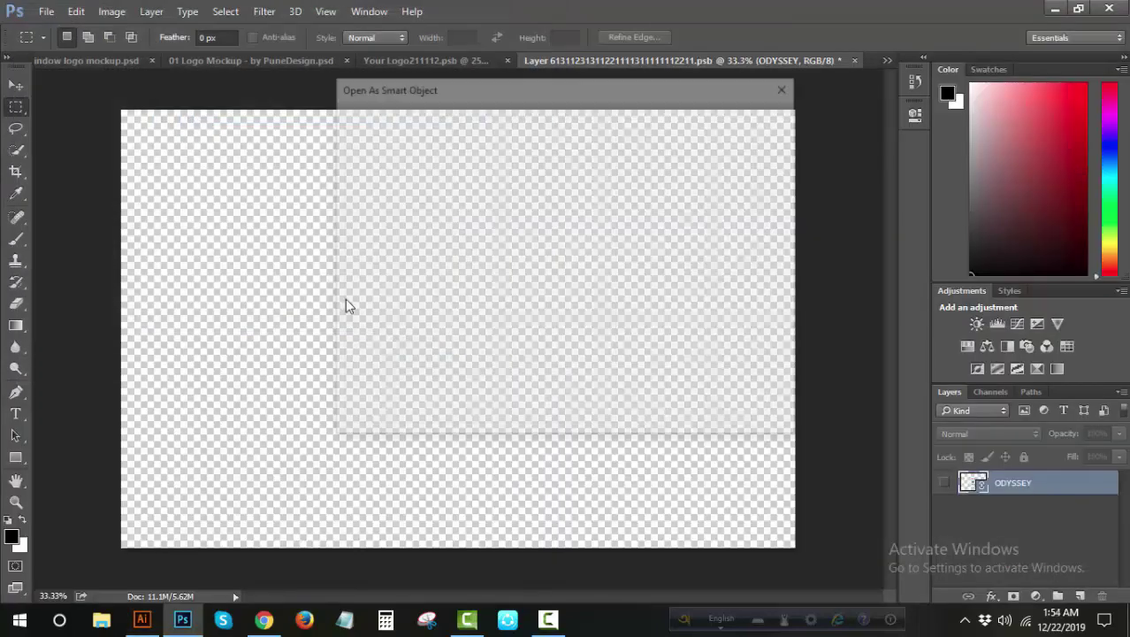
click(713, 421)
drag(518, 387, 537, 413)
key(ctrl+s)
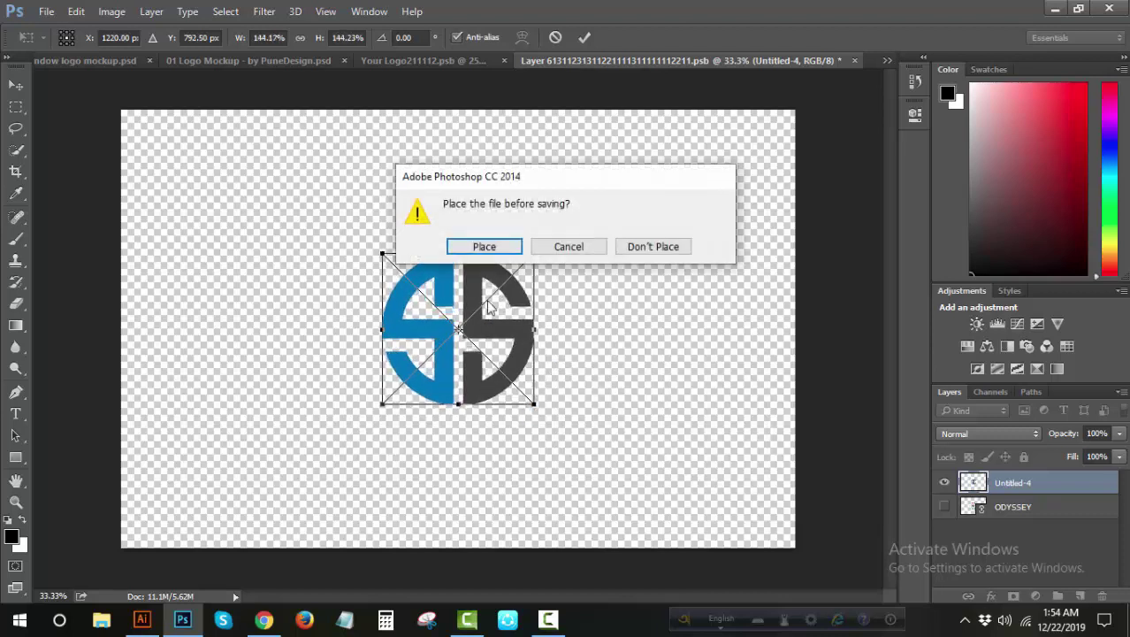
click(484, 247)
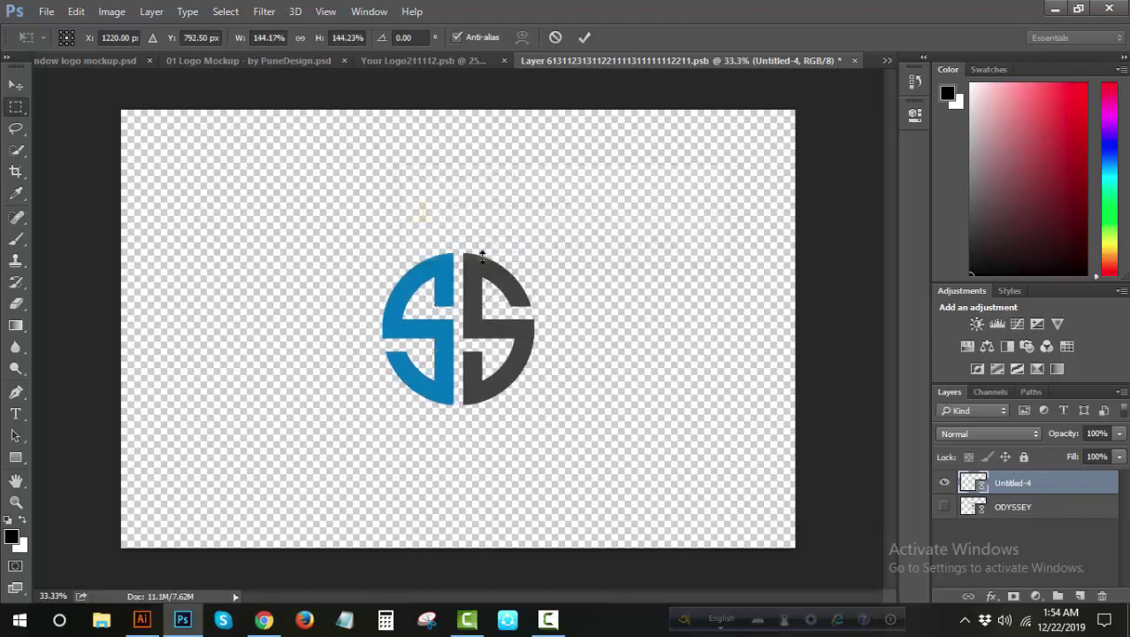
click(308, 62)
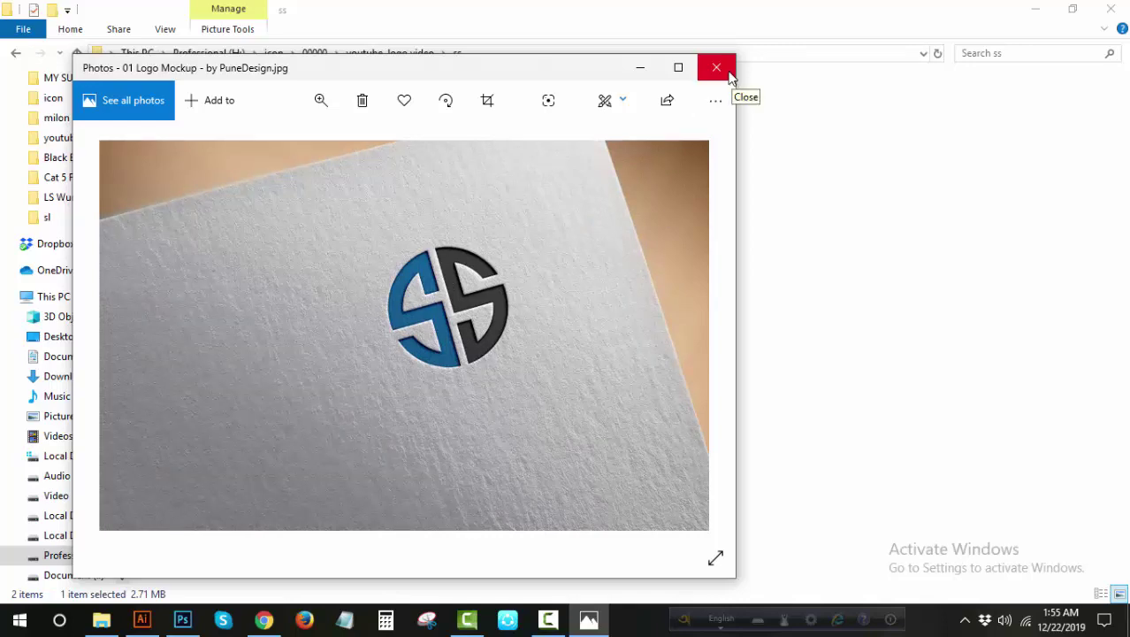
- Close the Photos preview of the exported 01 Logo Mockup JPG
click(730, 75)
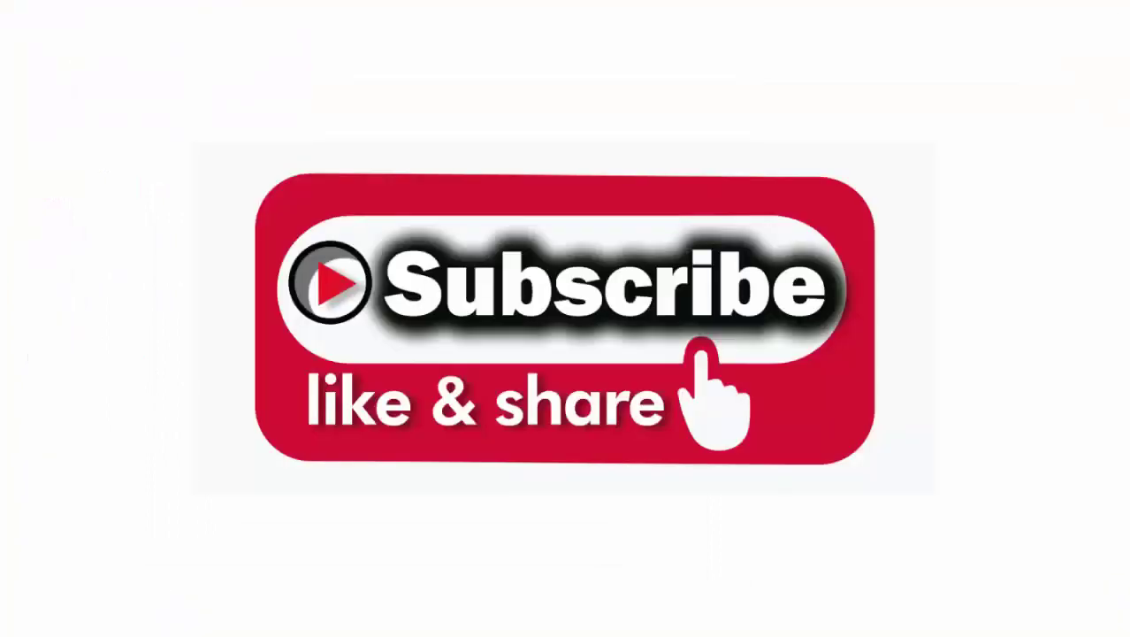